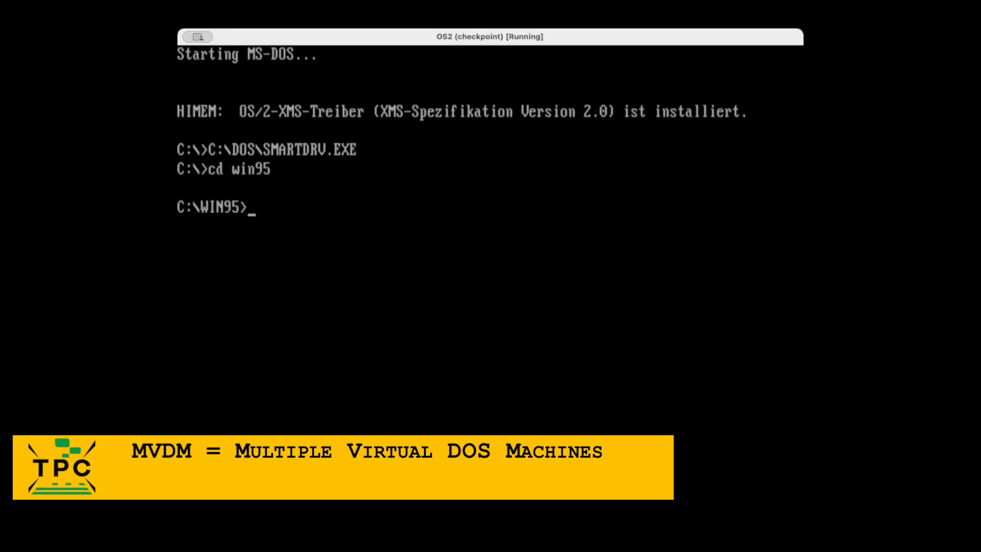
pyautogui.write('is')
pyautogui.press('Return')
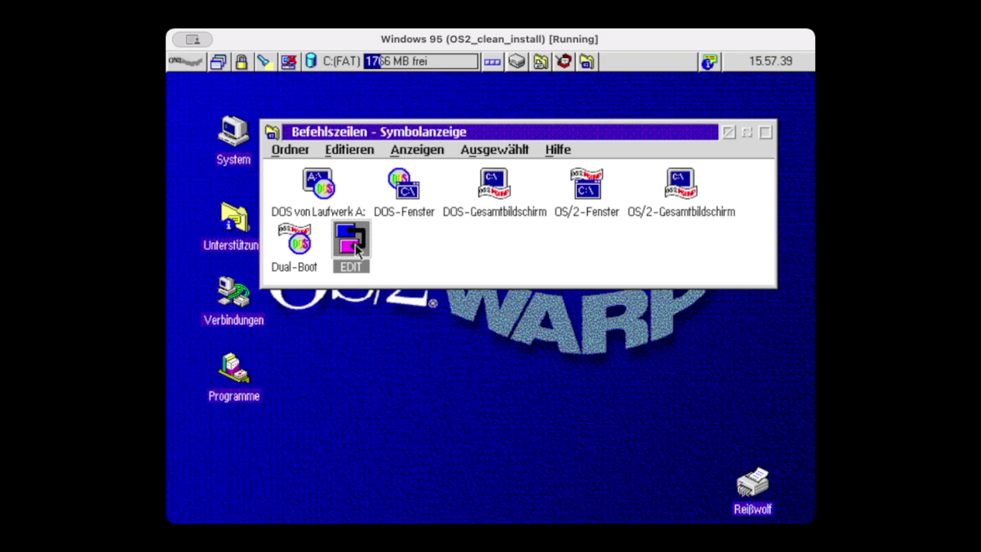
# Step: Launch the EDIT object from the Befehlszeilen folder and accept starting the dedicated DOS/Windows session
pyautogui.doubleClick(355, 245)
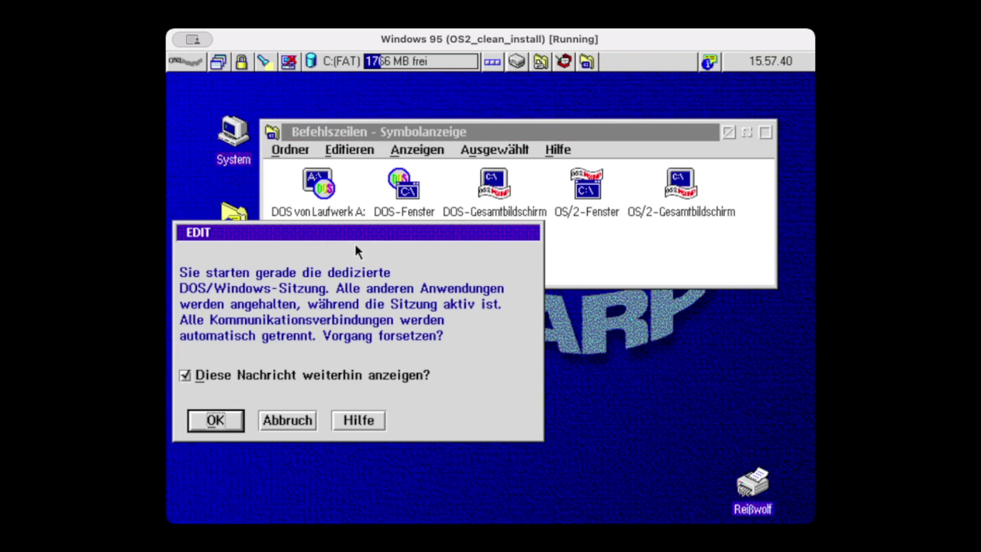
pyautogui.click(211, 420)
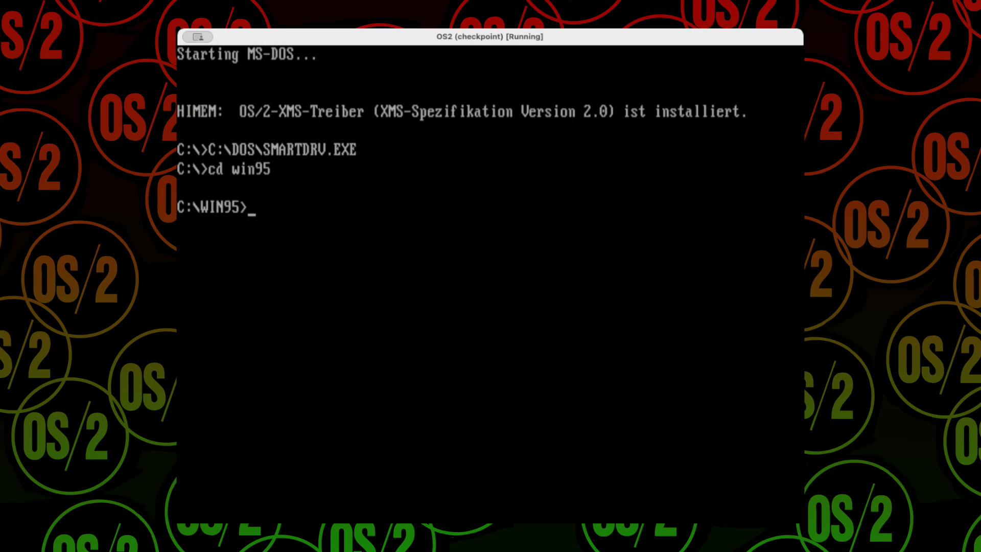
pyautogui.press('Return')
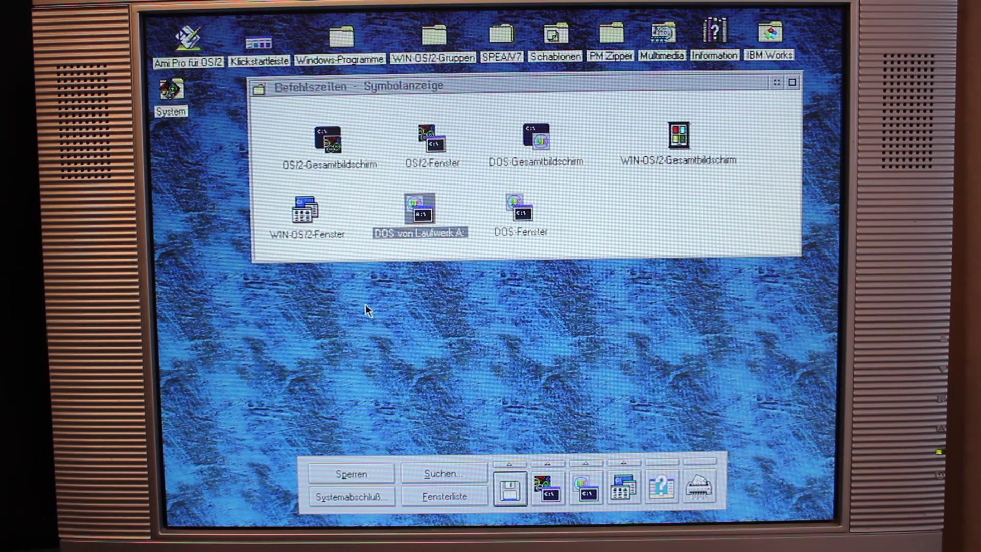
# Step: Start DOS von Laufwerk A:, ignoring error SYS0638 and continuing past the Windows 95 driver errors
pyautogui.click(415, 220)
pyautogui.doubleClick(415, 220)
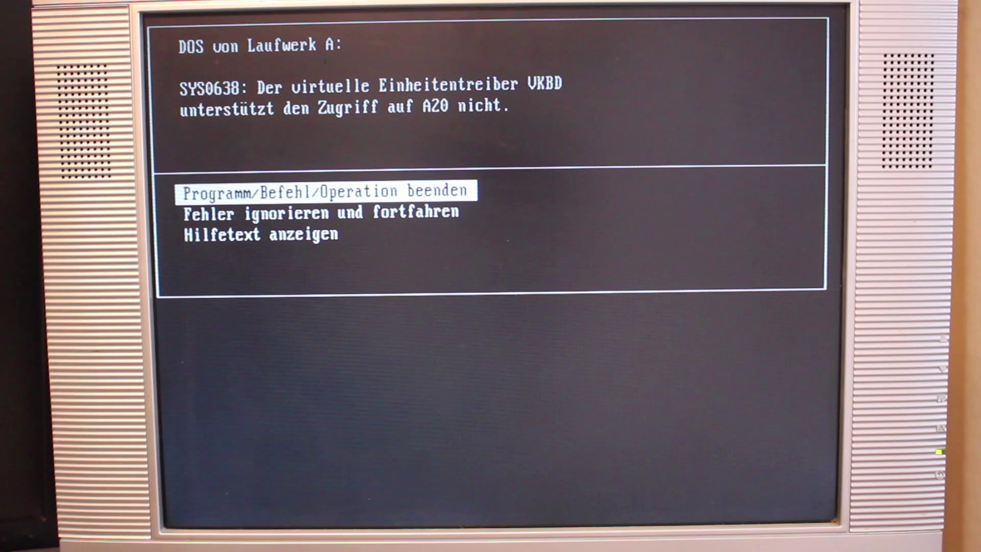
pyautogui.press('Down')
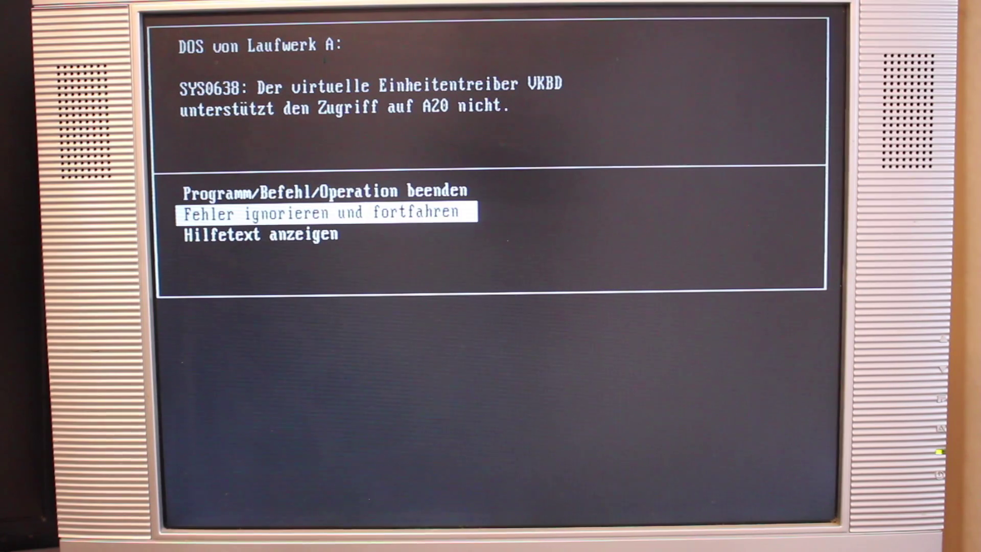
pyautogui.press('Return')
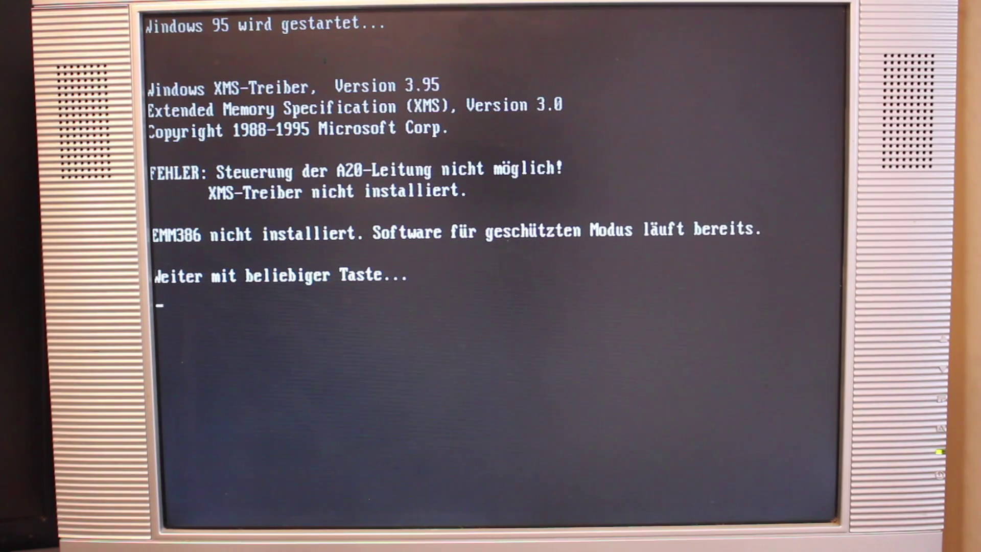
pyautogui.press('Return')
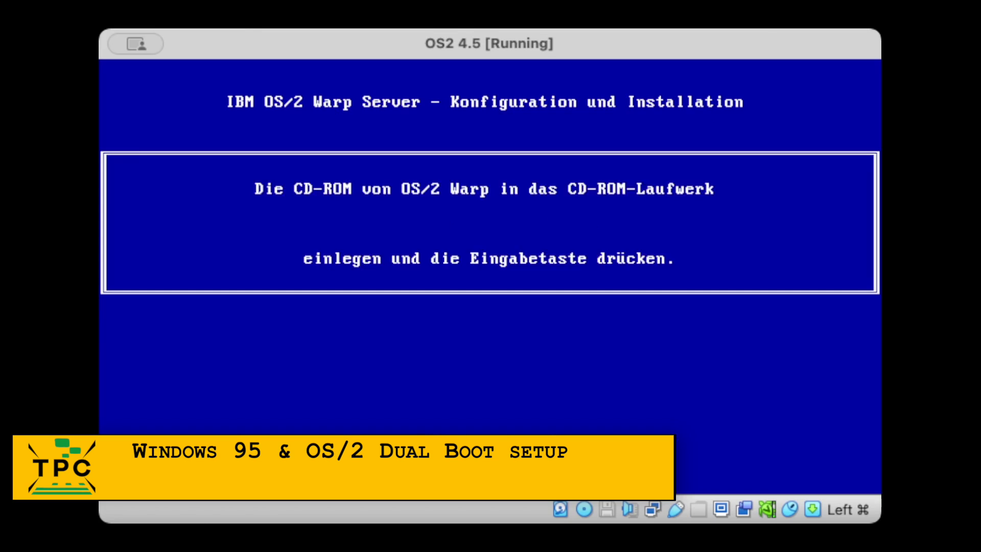
# Step: Proceed with the OS/2 Warp installation from the CD-ROM and deselect WIN-OS/2-Unterstützung among the components to install
pyautogui.press('Return')
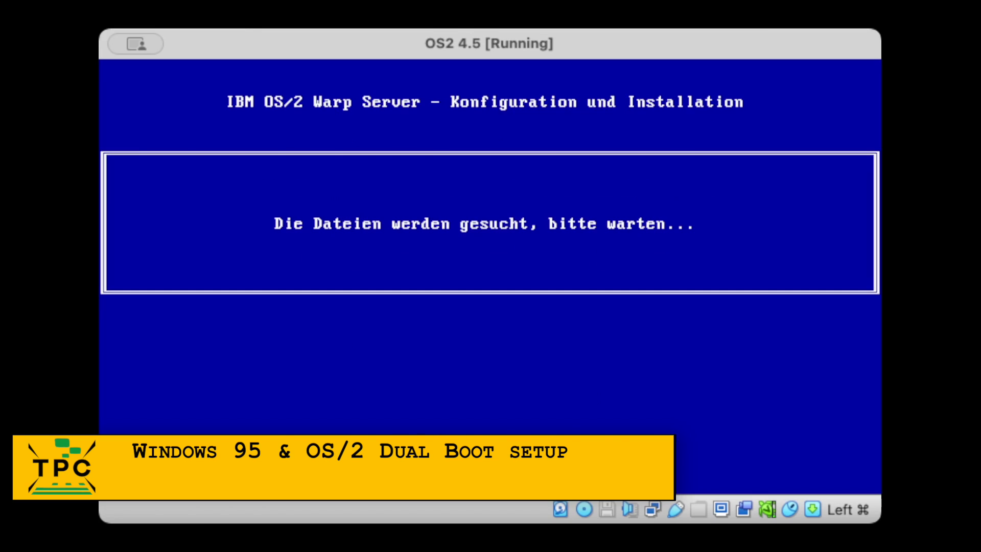
pyautogui.press('Return')
pyautogui.press('Return')
pyautogui.press('Return')
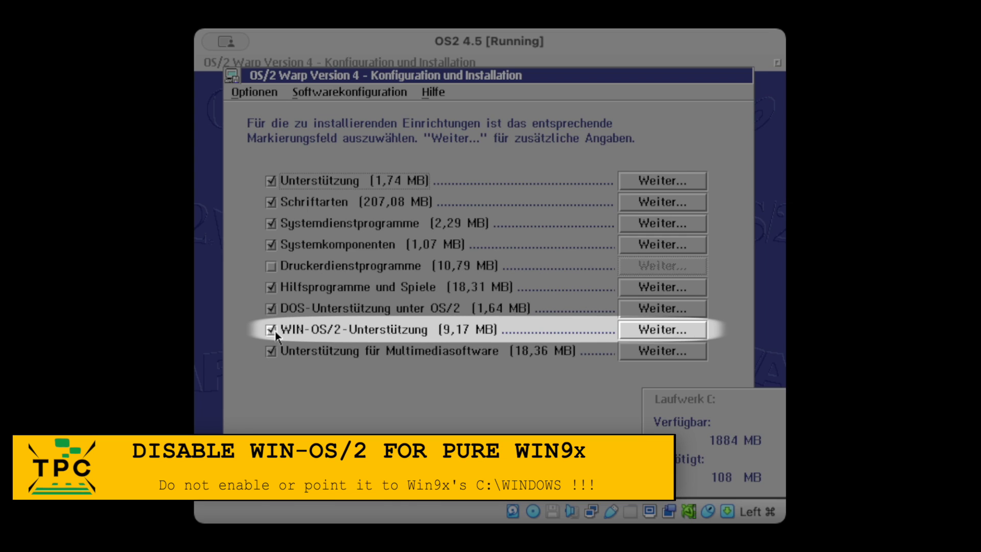
pyautogui.click(276, 333)
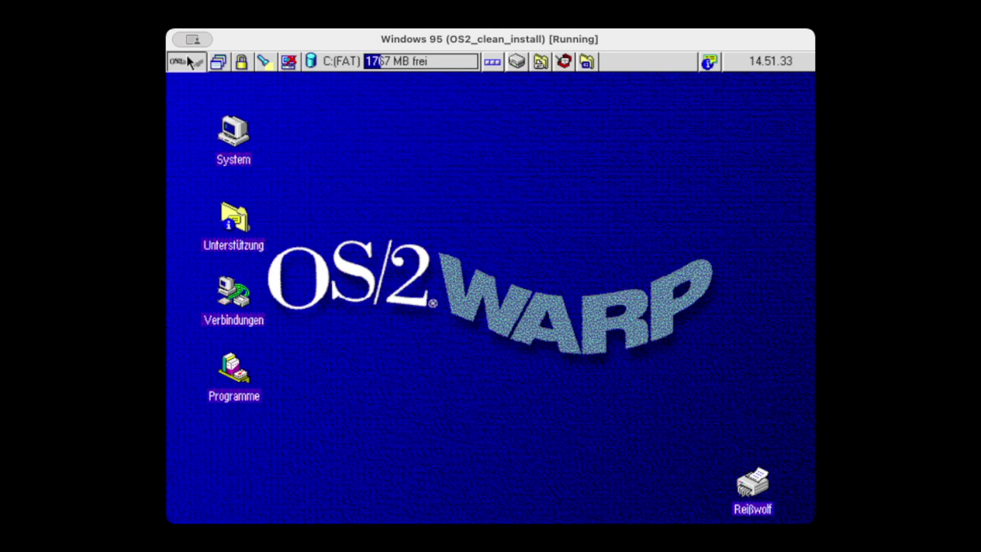
# Step: Run Dual-Boot from the system's Befehlszeilen entries and answer j to restart into DOS from drive C:
pyautogui.click(187, 60)
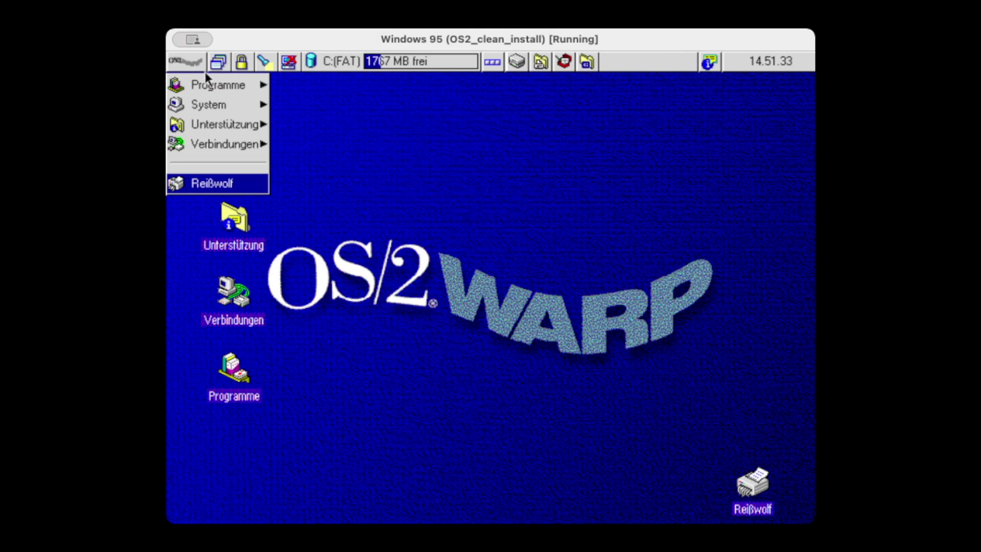
pyautogui.click(230, 107)
pyautogui.click(428, 67)
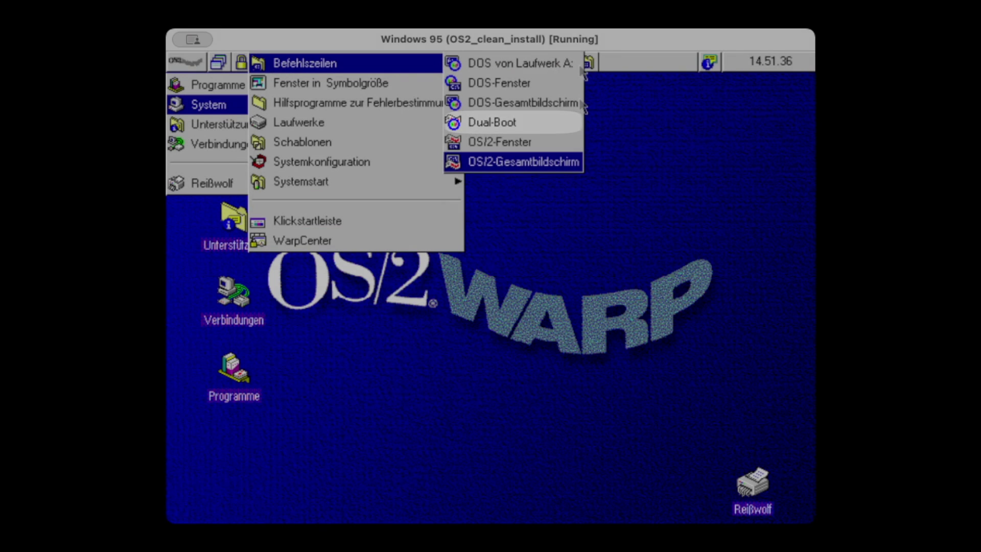
pyautogui.click(504, 123)
pyautogui.write('j')
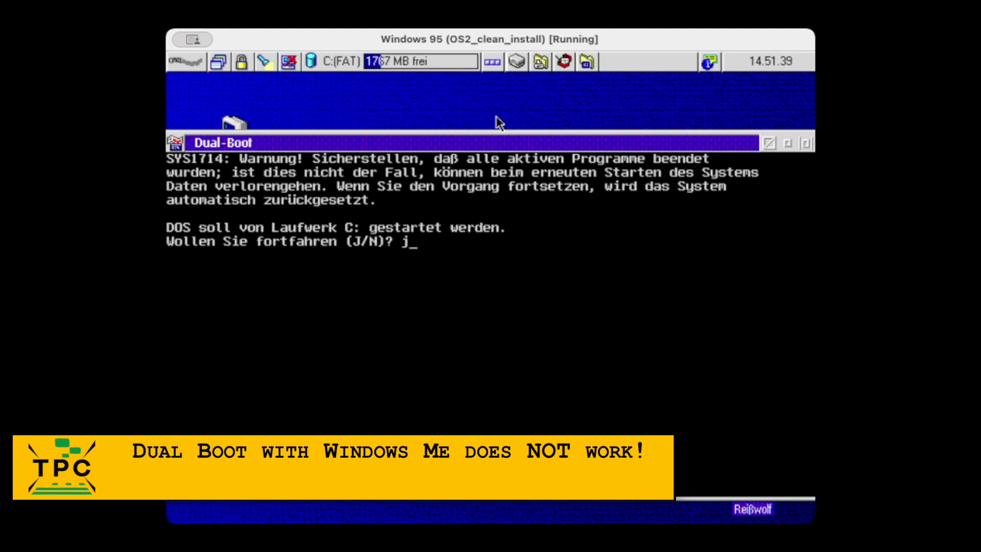
pyautogui.press('Return')
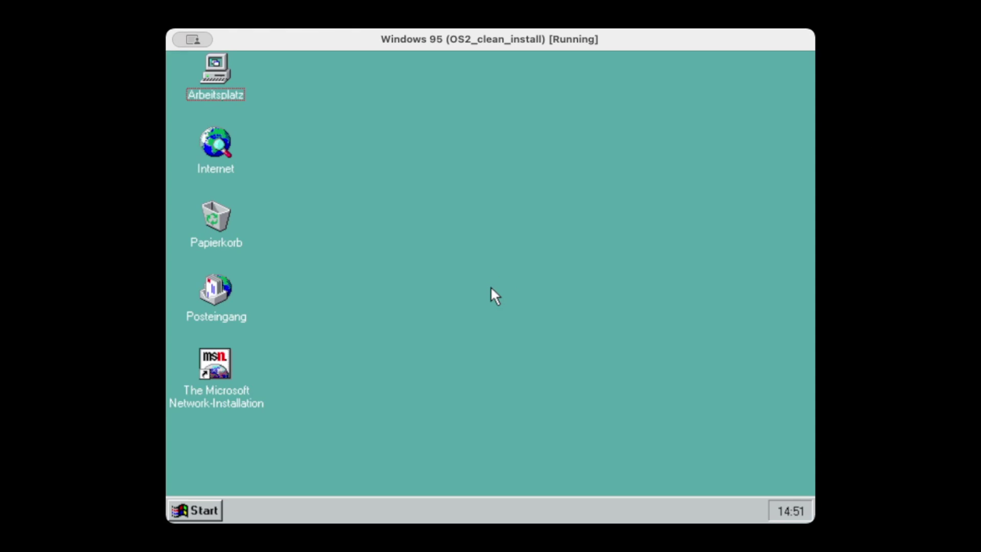
# Step: Shut down Windows 95 by restarting it in MS-DOS mode
pyautogui.click(199, 517)
pyautogui.click(262, 481)
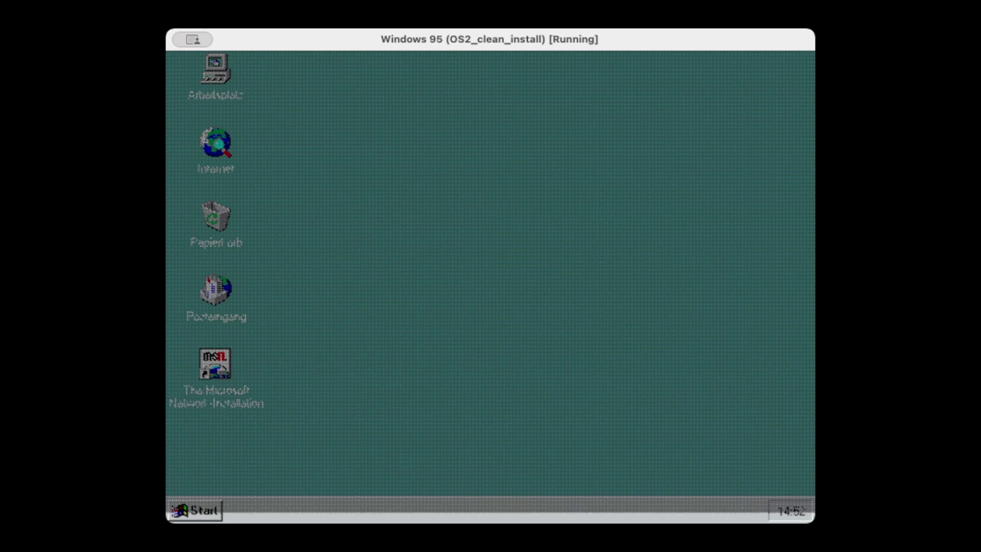
pyautogui.click(472, 314)
pyautogui.click(446, 349)
# Step: Change to the \os2 directory at the DOS prompt and run boot /os2 to switch back to OS/2
pyautogui.write('cd \\os2')
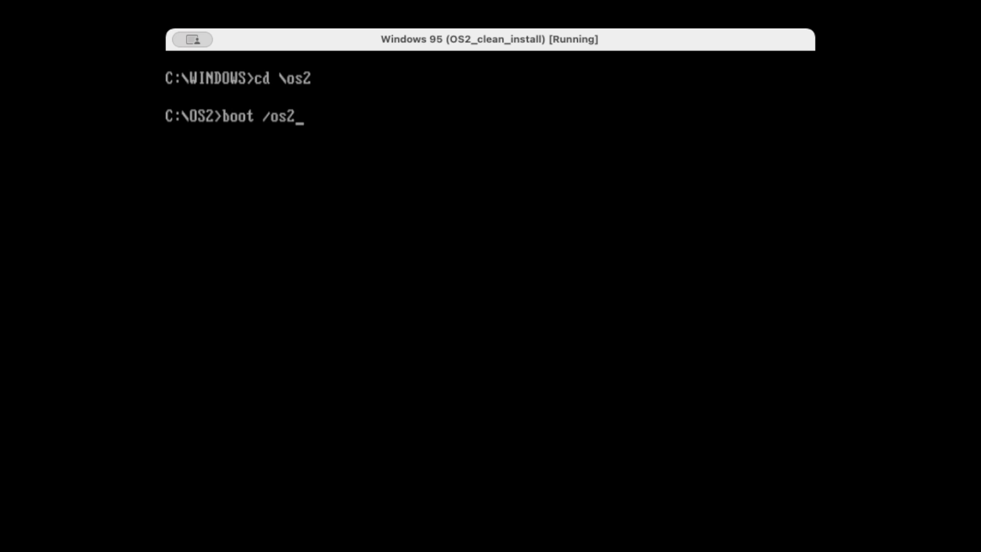
pyautogui.press('Return')
pyautogui.press('Return')
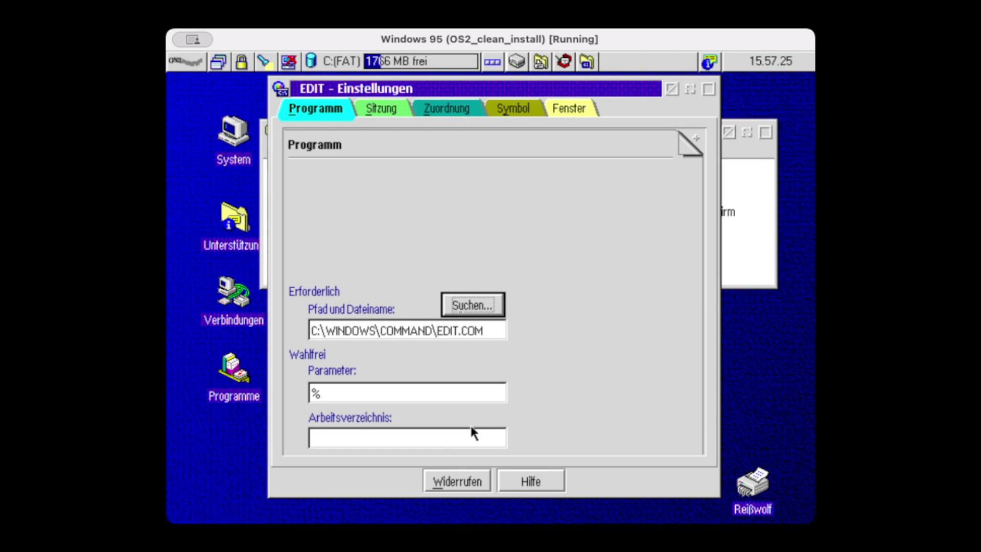
# Step: Set the EDIT object's session to Dedizierter DOS/Windows-Modus and launch it, accepting the dedicated session
pyautogui.click(388, 109)
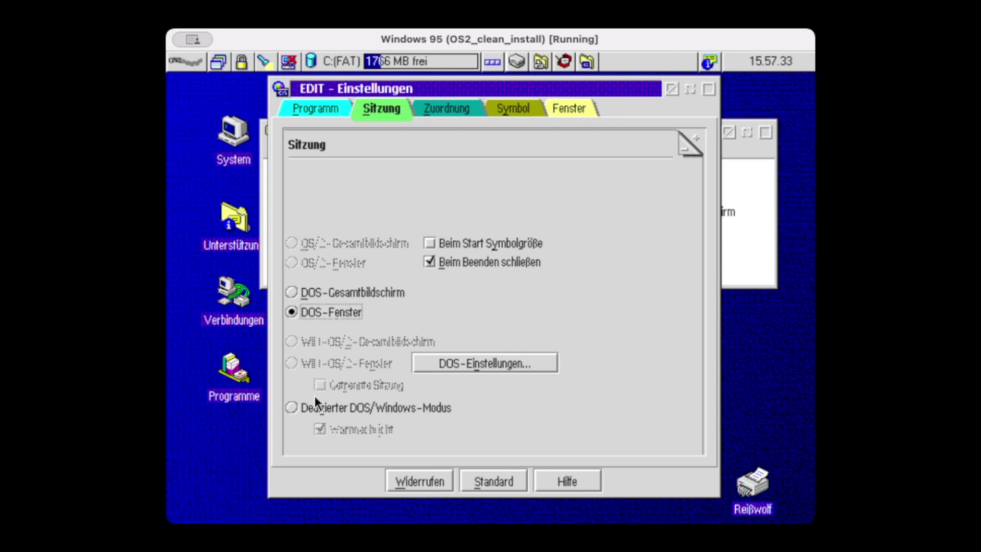
pyautogui.click(336, 404)
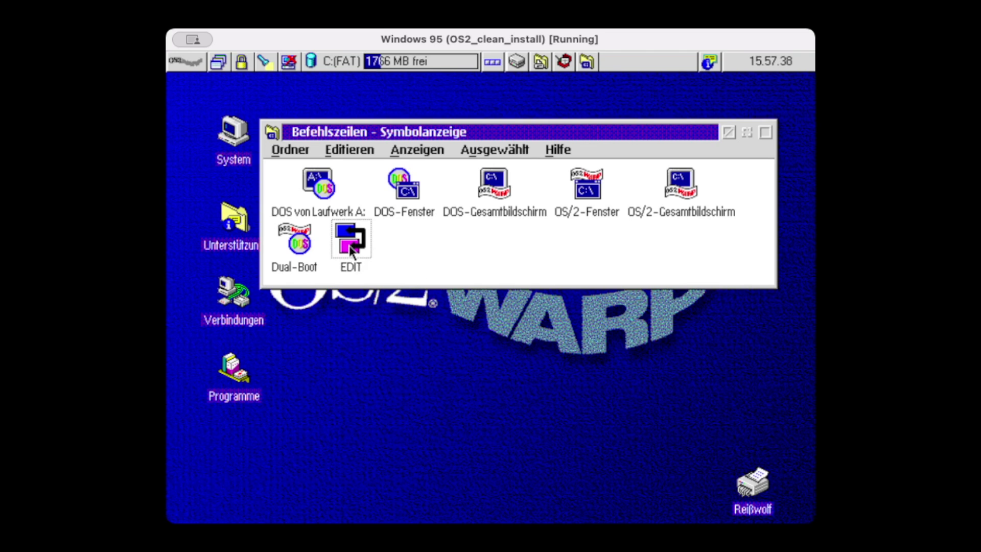
pyautogui.click(351, 251)
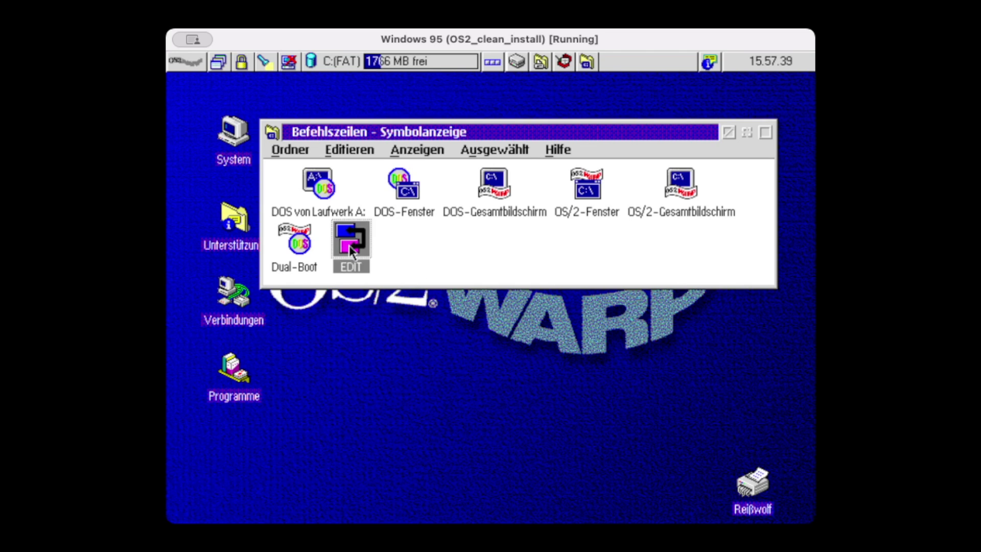
pyautogui.doubleClick(351, 250)
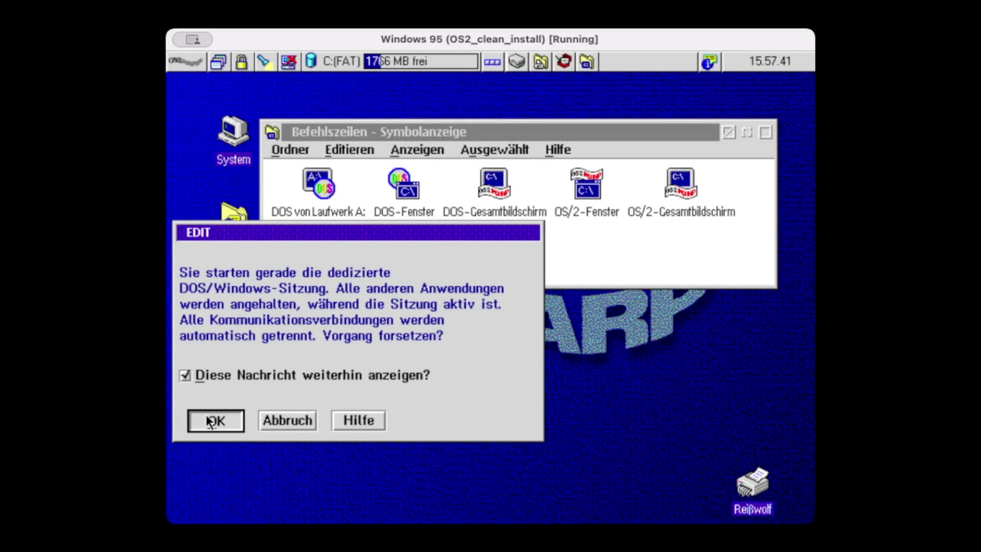
pyautogui.click(215, 421)
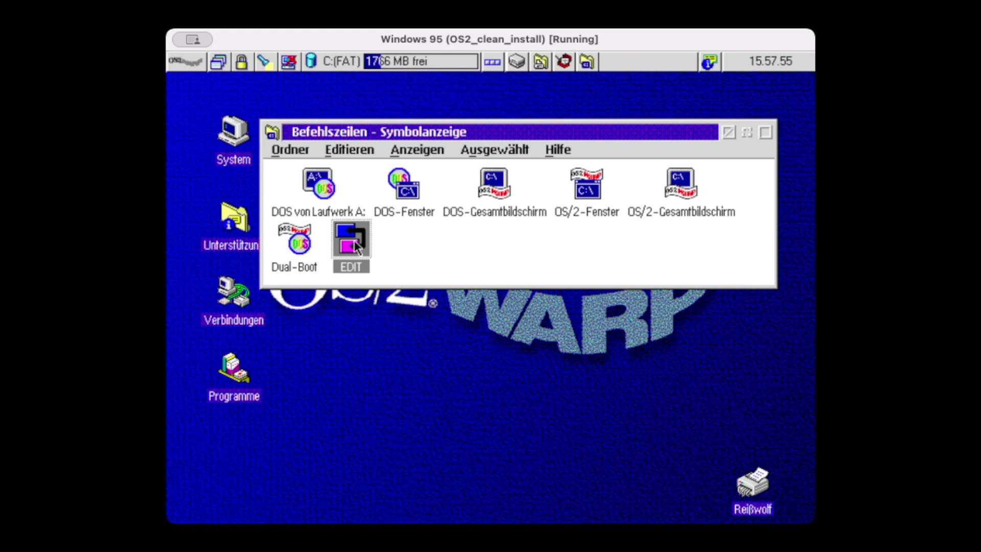
# Step: Copy the EDIT object within the Befehlszeilen folder under the new name Windows 95
pyautogui.rightClick(351, 241)
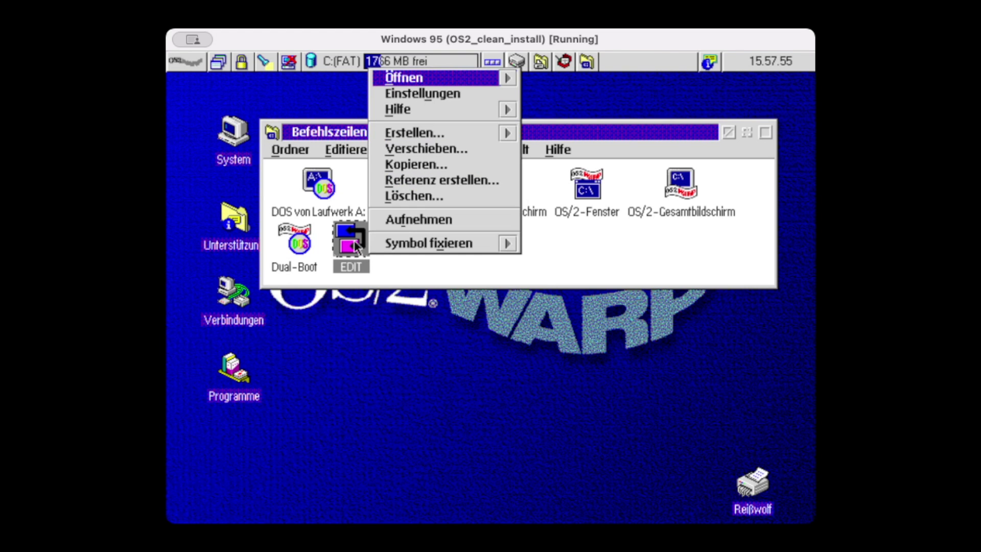
pyautogui.click(438, 164)
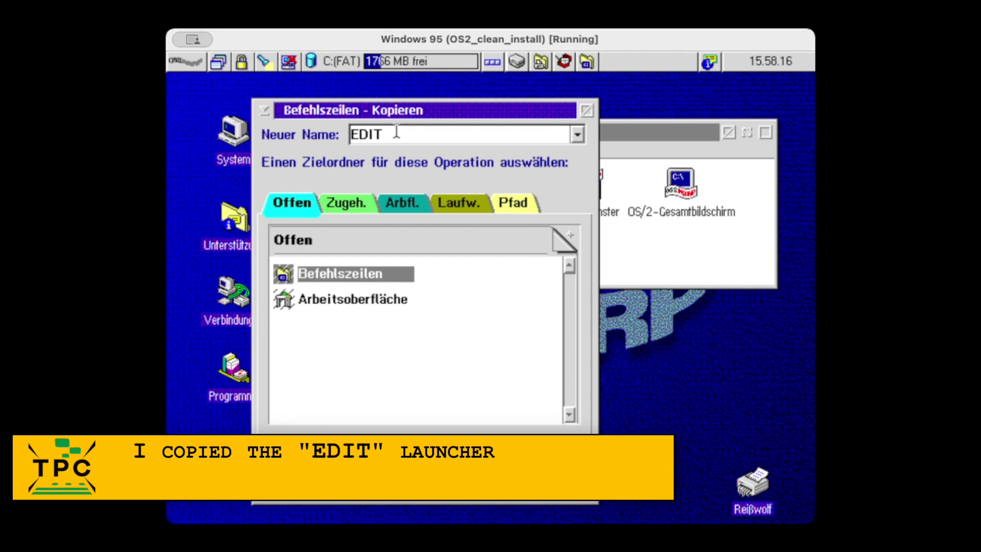
pyautogui.doubleClick(396, 132)
pyautogui.write('Windows')
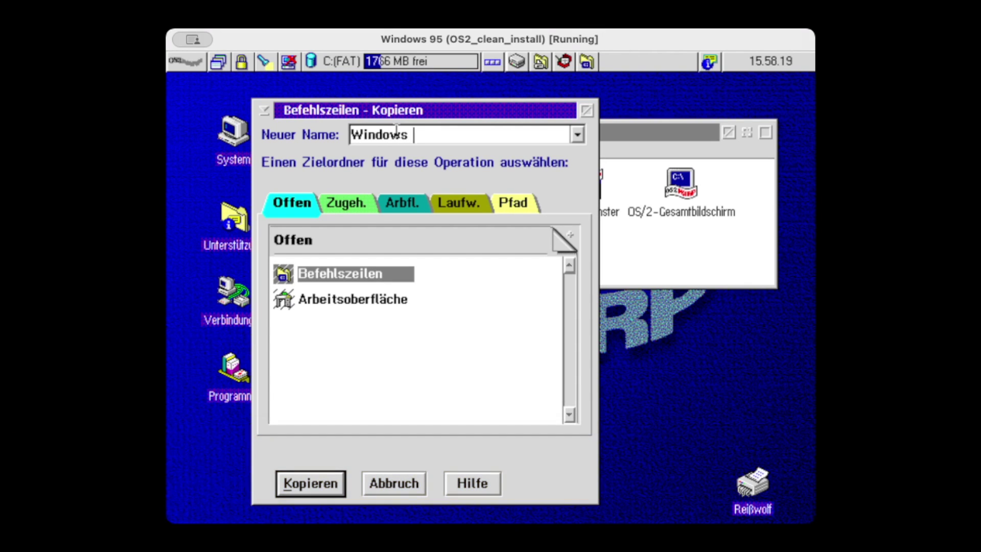
pyautogui.write('95')
pyautogui.press('Return')
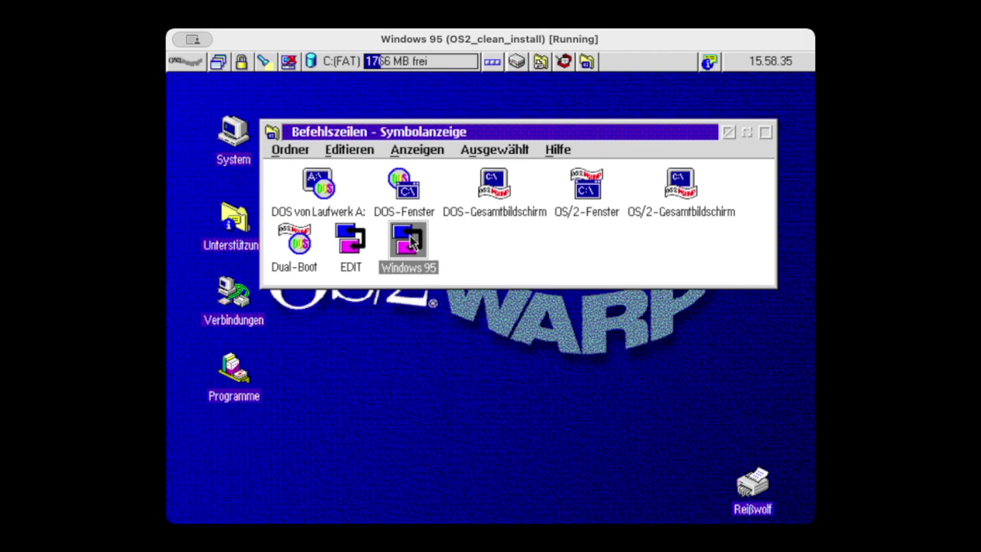
# Step: Set the Windows 95 object's path and file name to C:\OS2\BOOT.COM and its parameters to /DOS/QUIET
pyautogui.rightClick(413, 242)
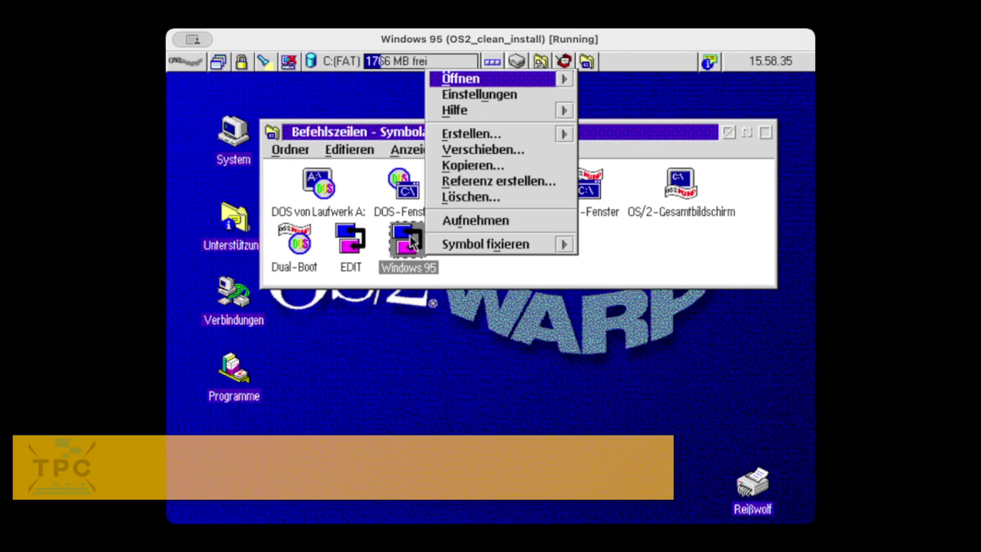
pyautogui.click(501, 95)
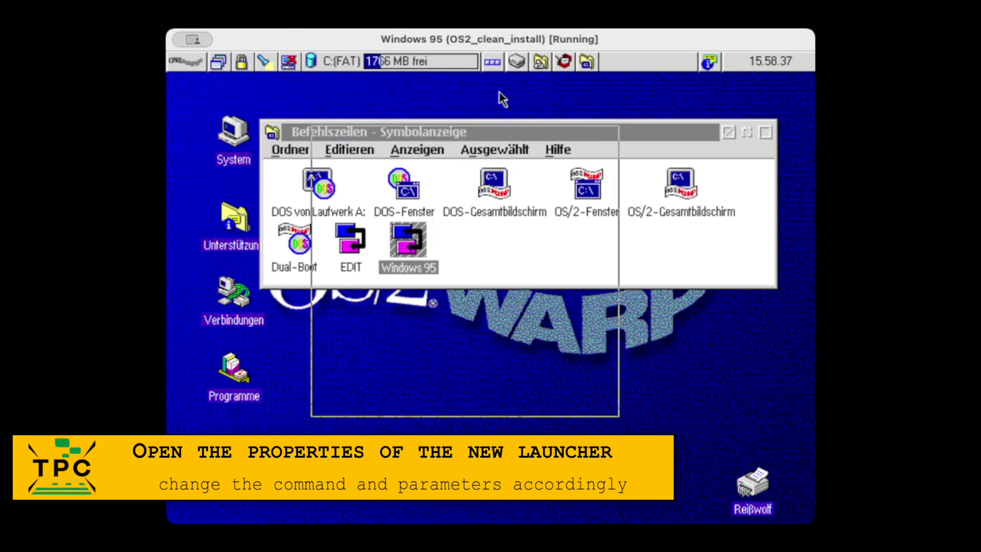
pyautogui.press('BackSpace')
pyautogui.press('BackSpace')
pyautogui.press('BackSpace')
pyautogui.press('BackSpace')
pyautogui.press('BackSpace')
pyautogui.press('BackSpace')
pyautogui.press('BackSpace')
pyautogui.press('BackSpace')
pyautogui.press('BackSpace')
pyautogui.press('BackSpace')
pyautogui.press('BackSpace')
pyautogui.press('BackSpace')
pyautogui.press('BackSpace')
pyautogui.press('BackSpace')
pyautogui.press('BackSpace')
pyautogui.press('BackSpace')
pyautogui.press('BackSpace')
pyautogui.press('BackSpace')
pyautogui.press('BackSpace')
pyautogui.press('BackSpace')
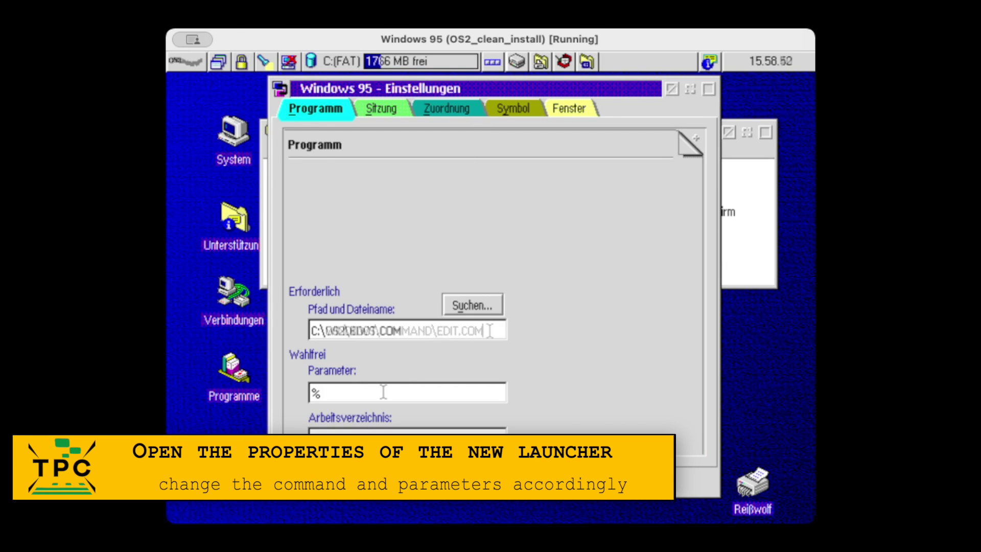
pyautogui.write('OS2\\BOOT.COM')
pyautogui.press('Tab')
pyautogui.write('/DOS/QUIET')
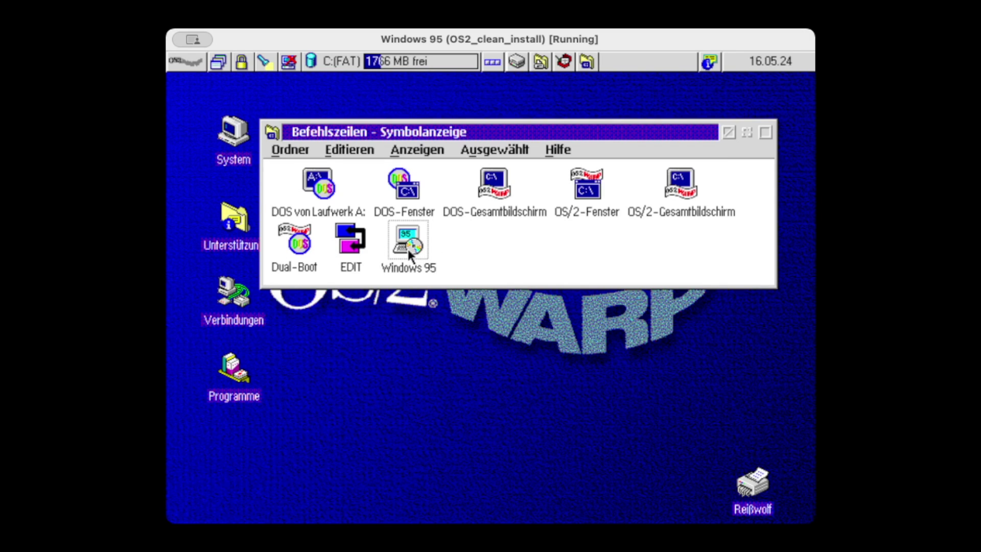
# Step: Boot into Windows 95 from its new object and create a desktop shortcut named Back to OS2 to C:\OS2\BOOT.COM /OS2 /QUIET
pyautogui.doubleClick(407, 247)
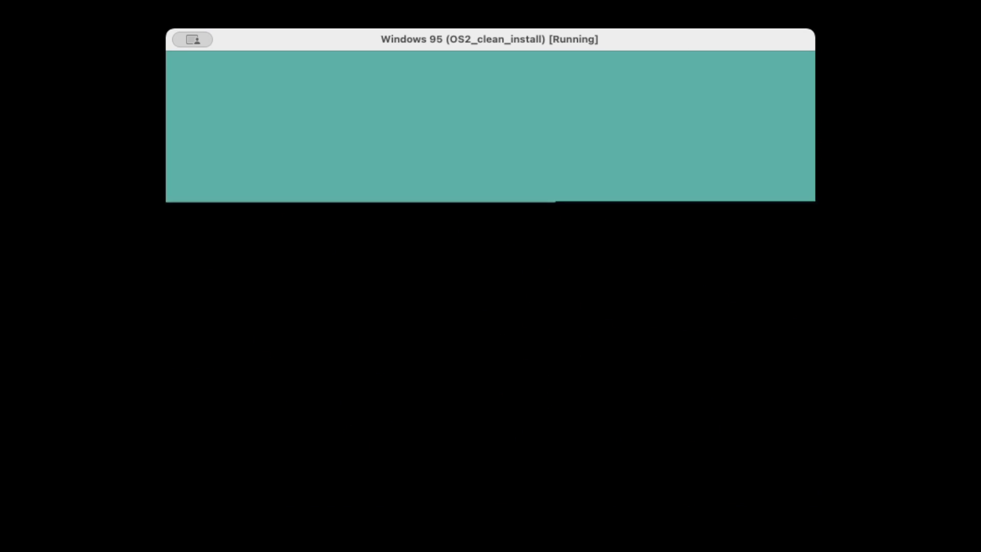
pyautogui.rightClick(312, 94)
pyautogui.moveTo(386, 187)
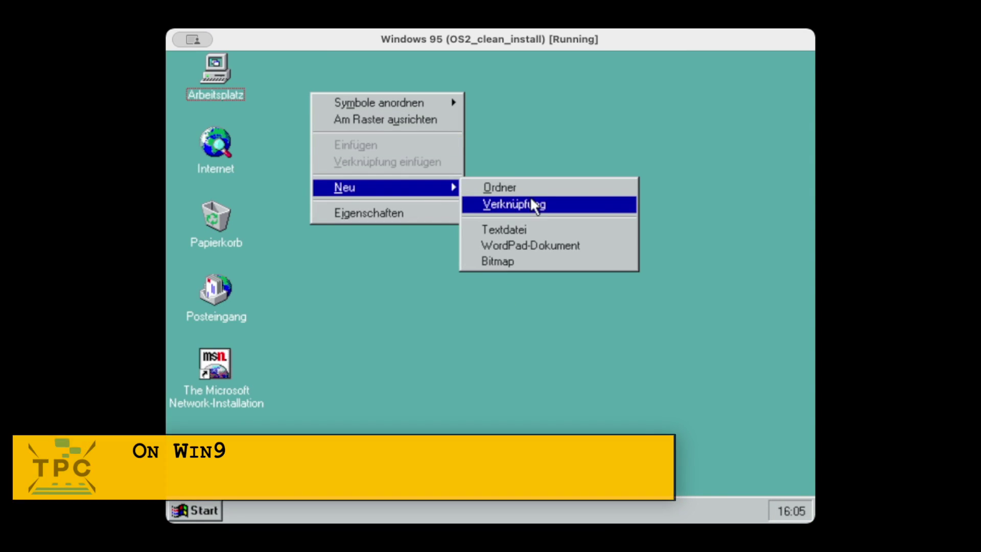
pyautogui.click(533, 205)
pyautogui.write('C:\\OS2\\')
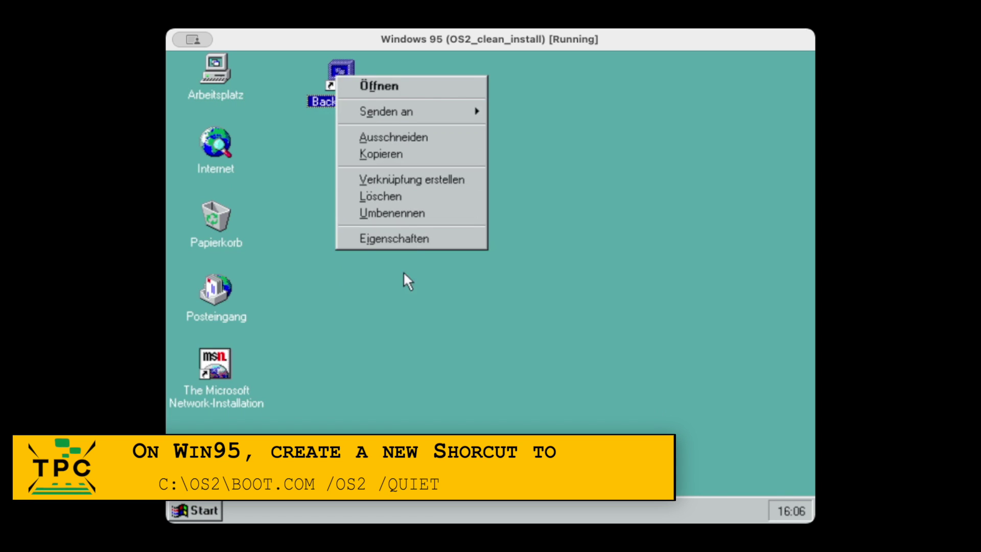
# Step: Enable MS-DOS-Modus without the activation warning in the Back to OS2 shortcut's advanced program settings and boot into OS/2 with it
pyautogui.click(422, 241)
pyautogui.click(333, 118)
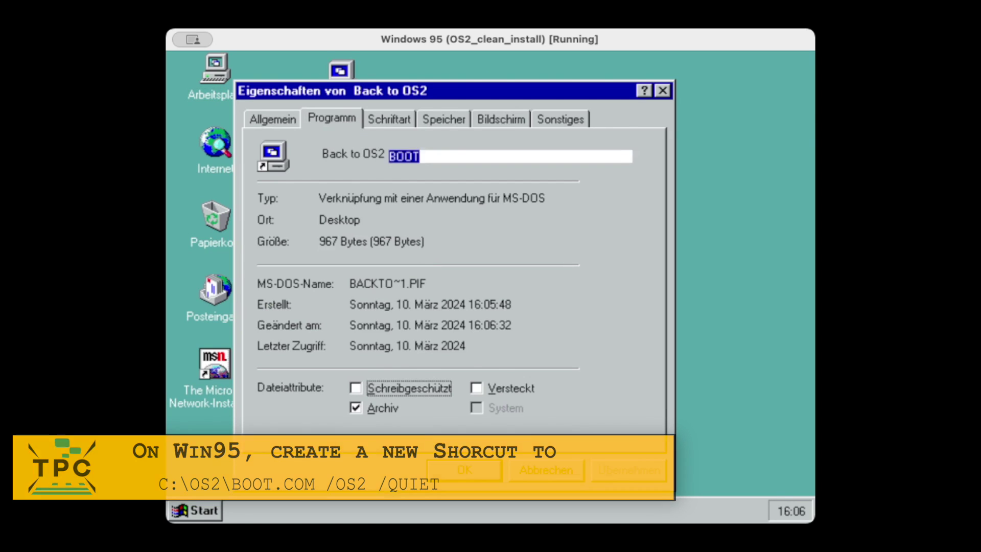
pyautogui.click(491, 431)
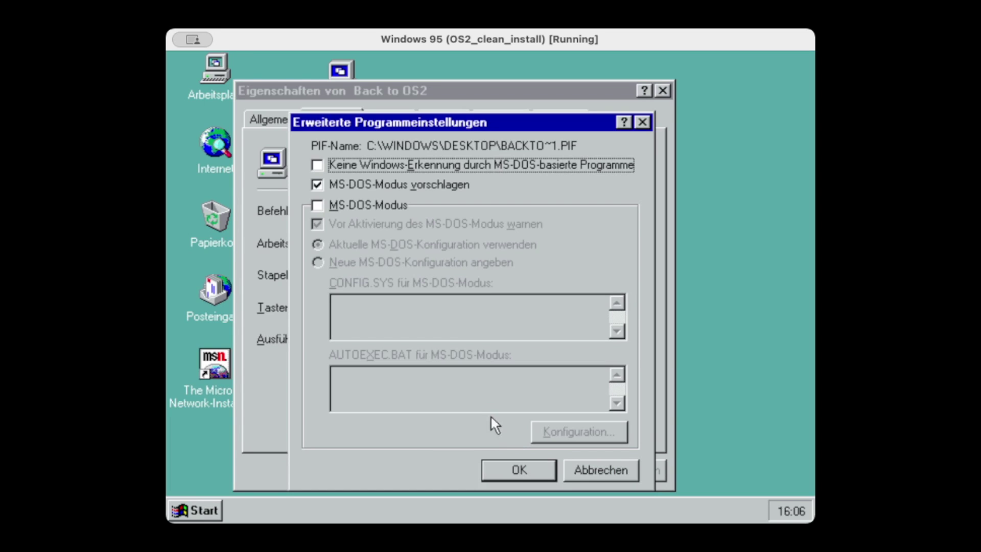
pyautogui.click(359, 207)
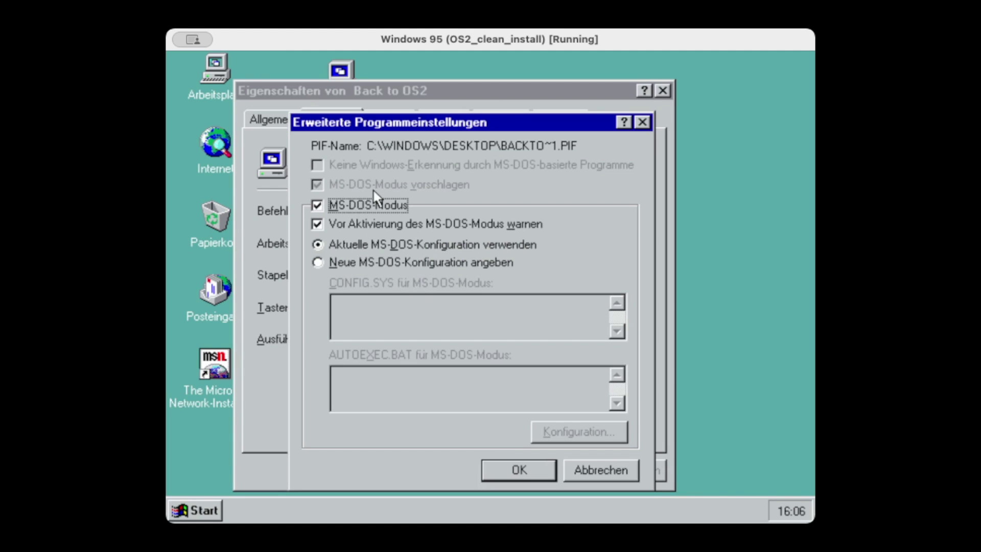
pyautogui.click(374, 225)
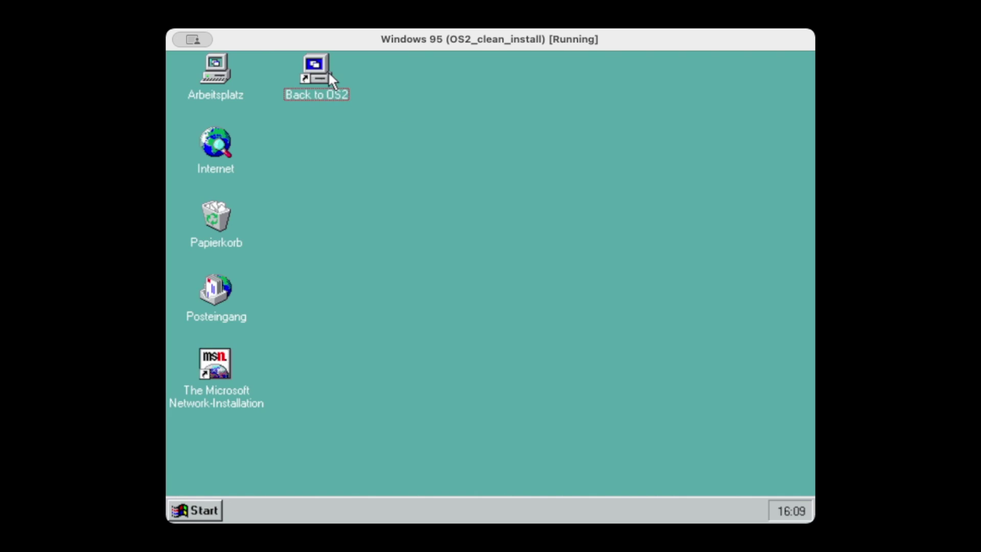
pyautogui.doubleClick(329, 72)
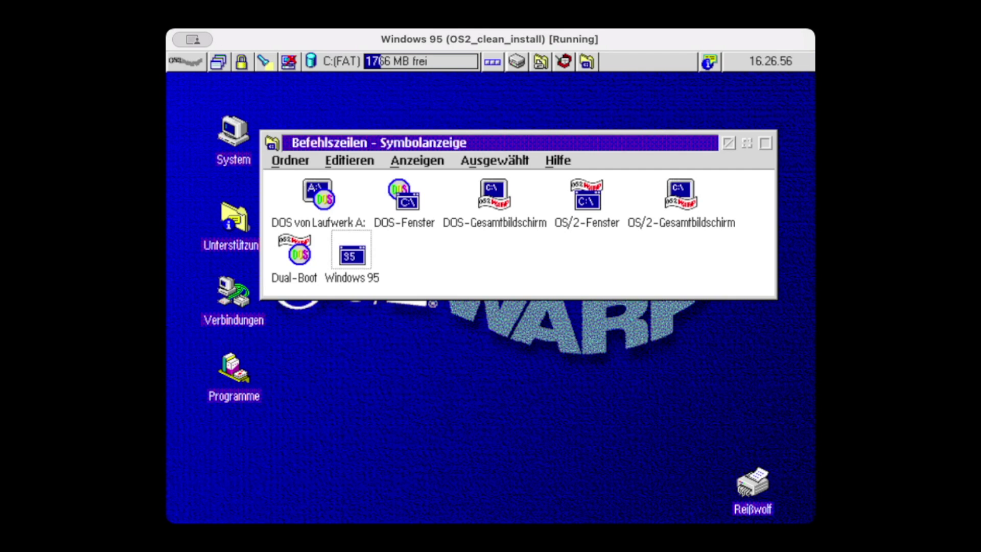
# Step: Open config.sys in the E editor from an OS/2-Fenster command prompt
pyautogui.doubleClick(598, 204)
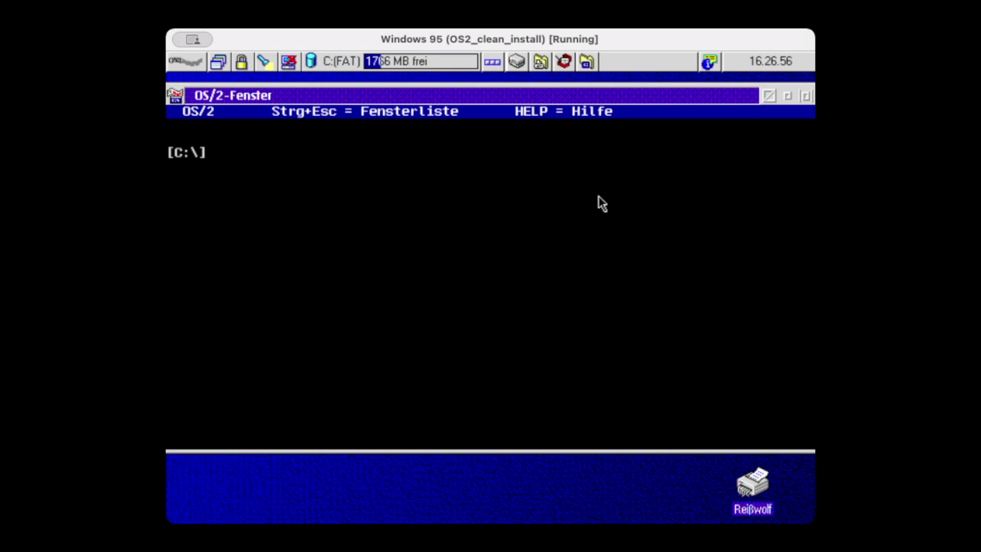
pyautogui.write('e config.sys')
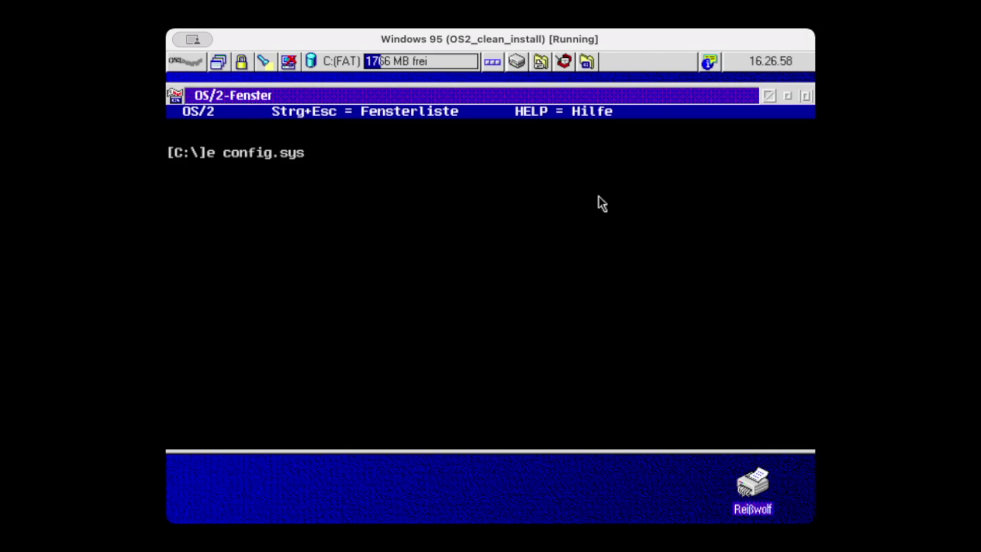
pyautogui.press('Return')
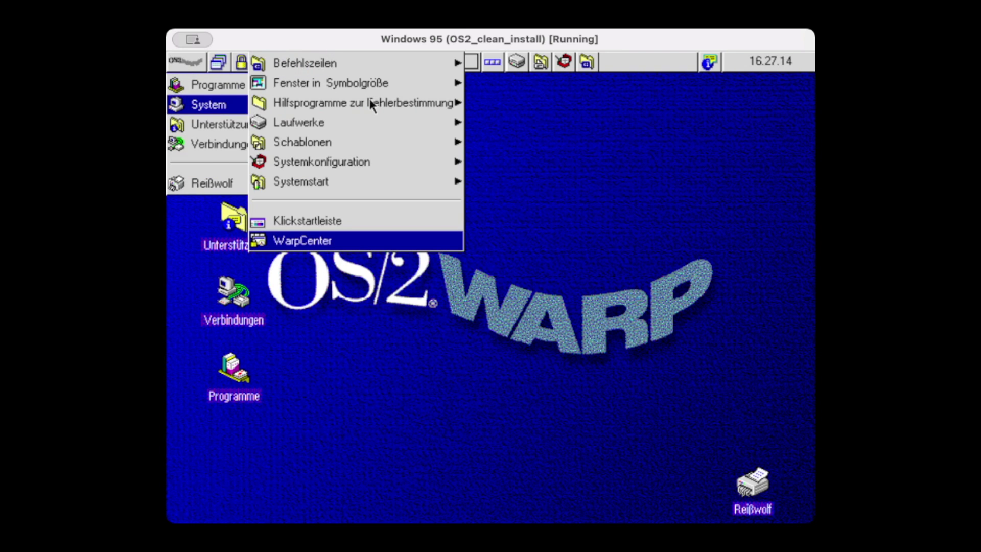
# Step: Launch the Windows 95 object from the System folder's Befehlszeilen entries
pyautogui.click(425, 60)
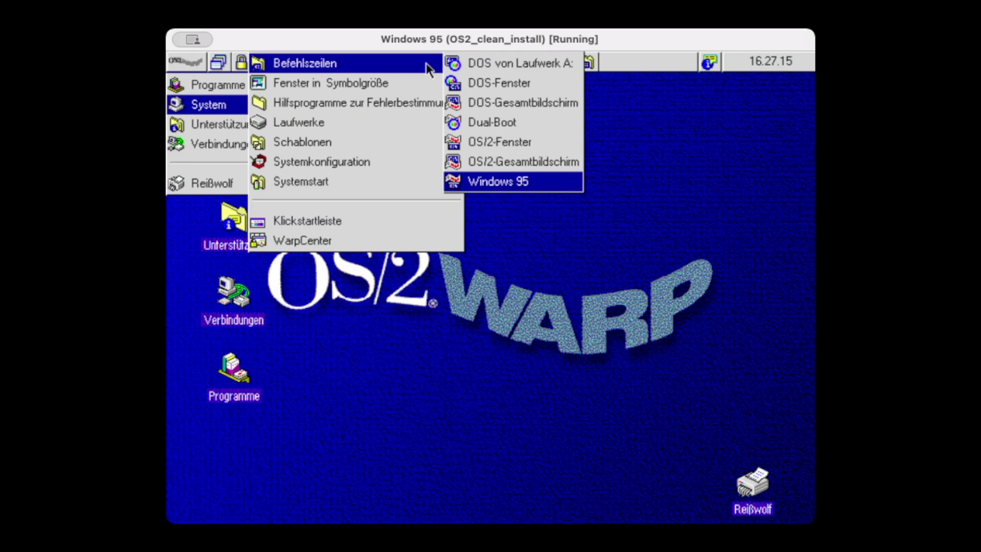
pyautogui.click(509, 185)
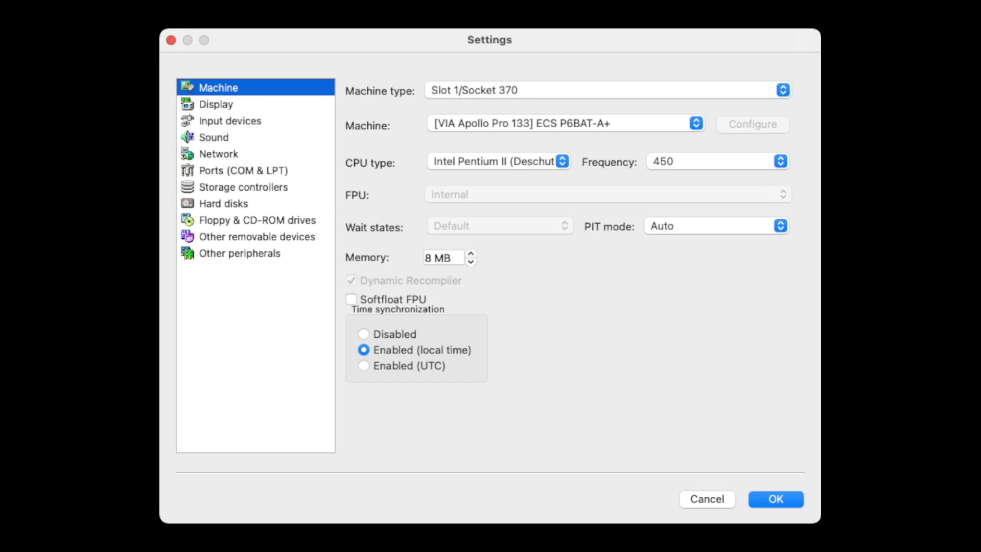
# Step: Set the emulated machine's memory to 32 MB in the 86Box settings
pyautogui.doubleClick(429, 258)
pyautogui.write('32')
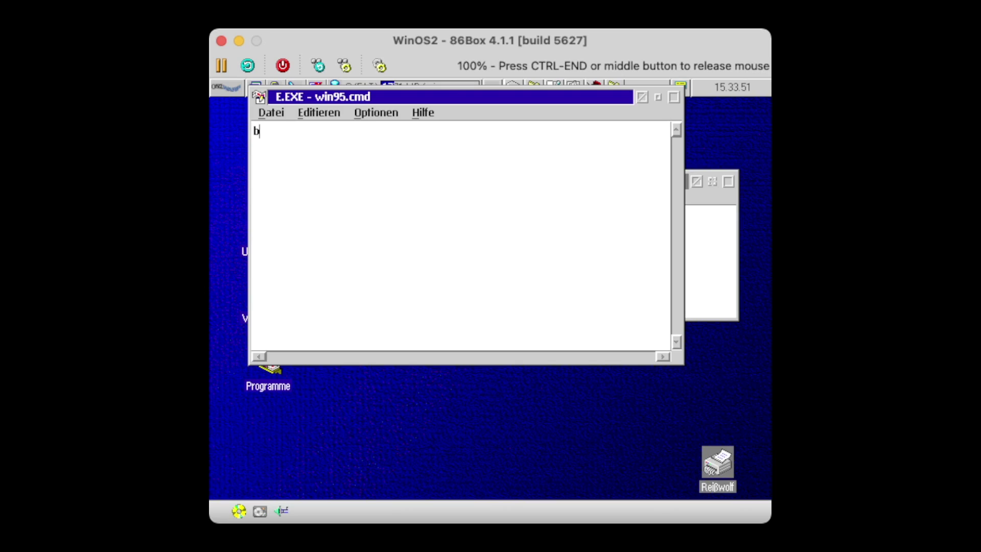
# Step: Write the lines boot /dos /noboot /quiet, hybernat -r and exit in win95.cmd
pyautogui.write('oot /dos /noboot /quiet')
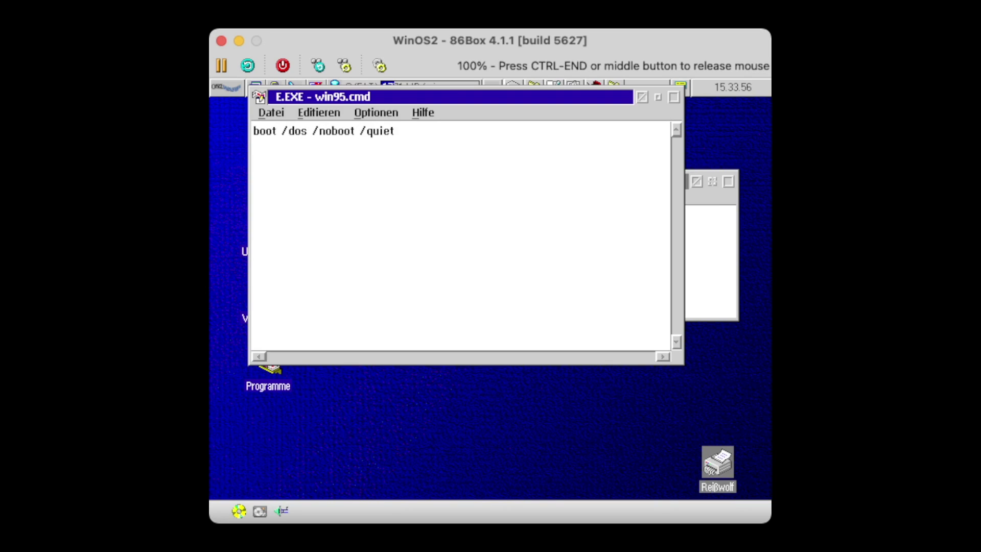
pyautogui.press('Return')
pyautogui.write('hybernat -r')
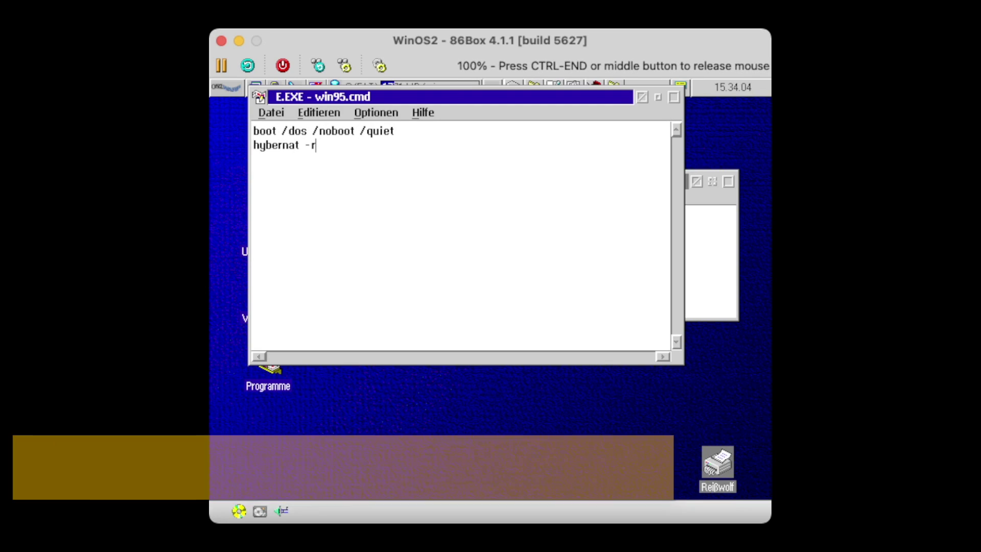
pyautogui.press('Return')
pyautogui.write('exit')
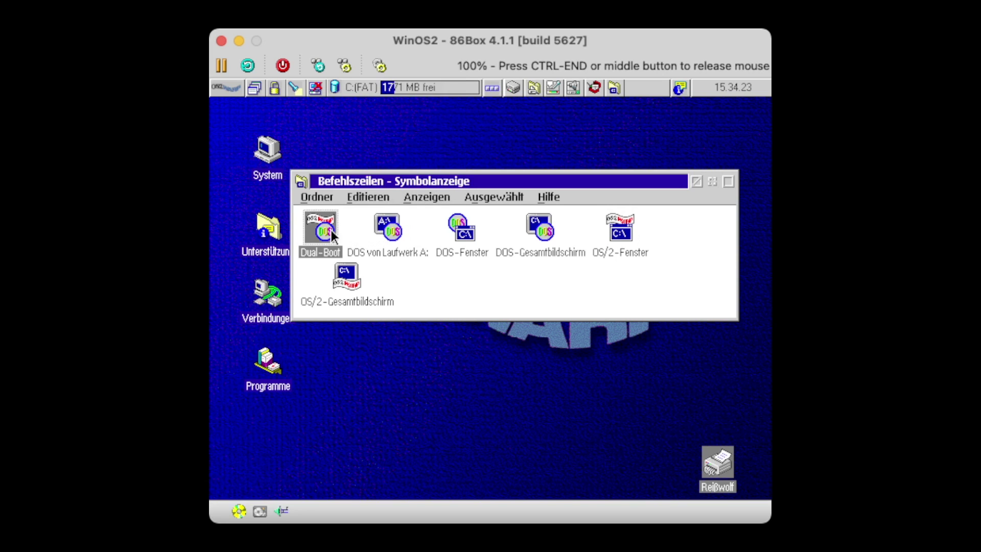
# Step: Copy the Dual-Boot object within the Befehlszeilen folder under the new name Win95 (trapdoor)
pyautogui.rightClick(322, 225)
pyautogui.click(393, 160)
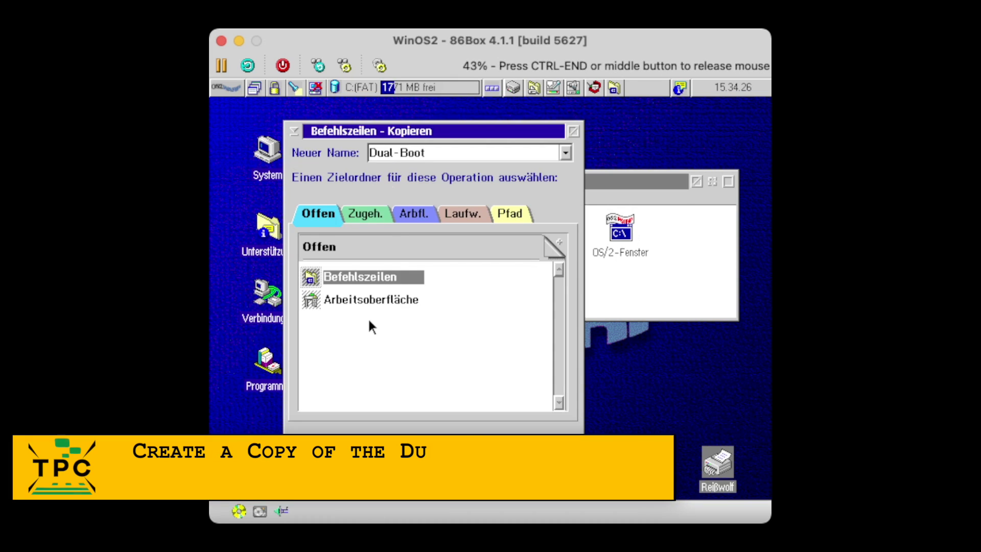
pyautogui.press('BackSpace')
pyautogui.press('BackSpace')
pyautogui.press('BackSpace')
pyautogui.press('BackSpace')
pyautogui.press('BackSpace')
pyautogui.press('BackSpace')
pyautogui.press('BackSpace')
pyautogui.press('BackSpace')
pyautogui.press('BackSpace')
pyautogui.write('Win95 (trapdoor)')
pyautogui.press('Return')
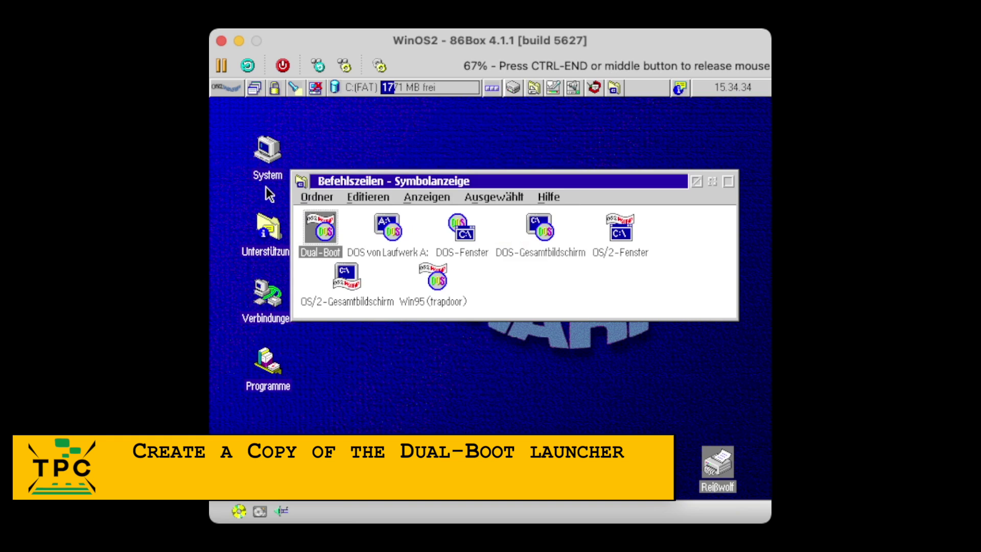
# Step: Set the Win95 (trapdoor) object's path to C:\OS2\WIN95.CMD, clear its parameters and open its session settings
pyautogui.rightClick(443, 286)
pyautogui.click(512, 146)
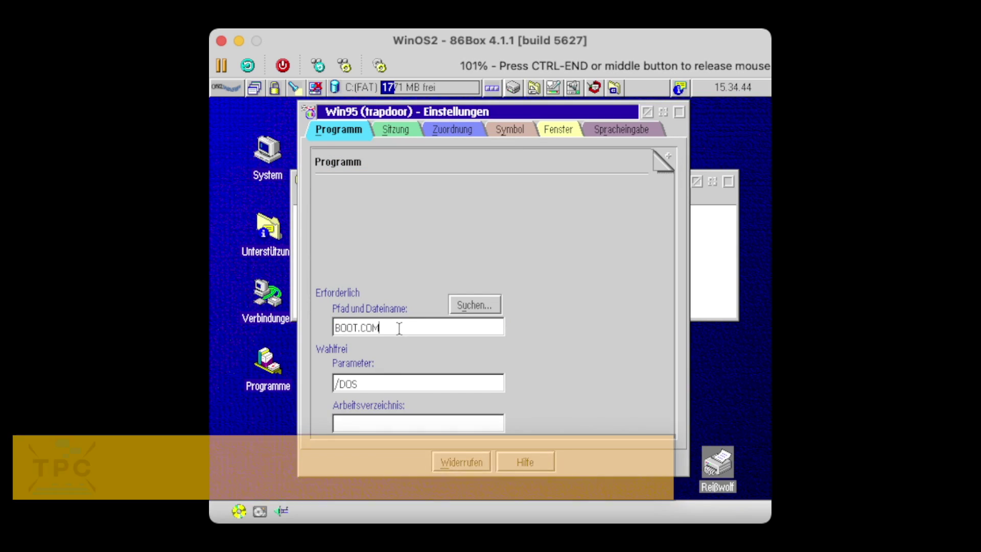
pyautogui.moveTo(380, 328); pyautogui.dragTo(323, 327)
pyautogui.write('C:\\OS2\\WIN95.CMD')
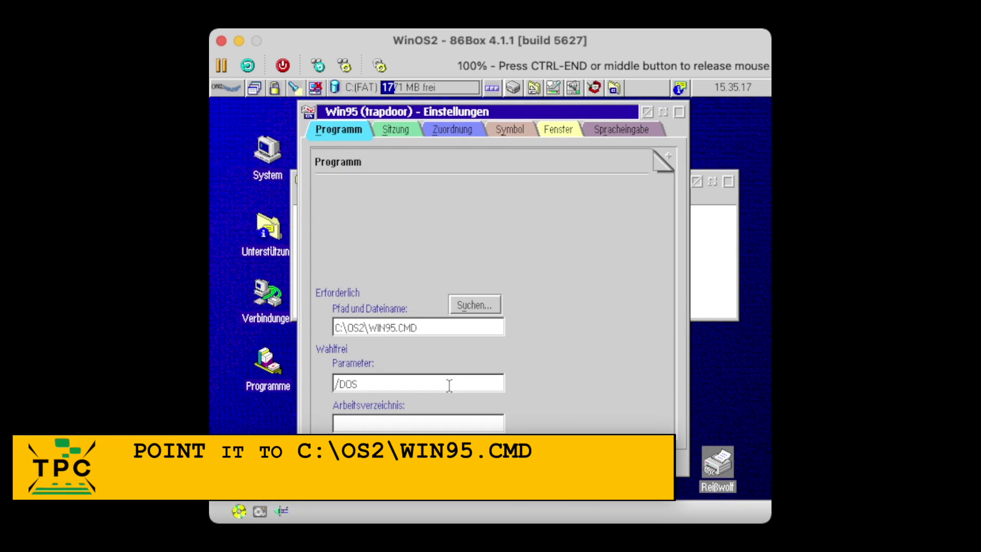
pyautogui.click(449, 383)
pyautogui.press('BackSpace')
pyautogui.press('BackSpace')
pyautogui.press('BackSpace')
pyautogui.press('BackSpace')
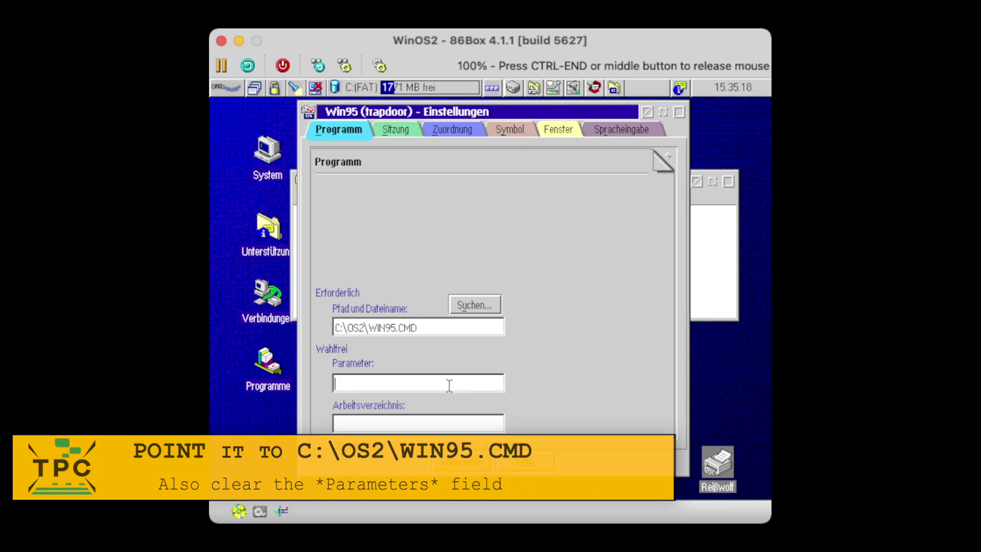
pyautogui.click(400, 134)
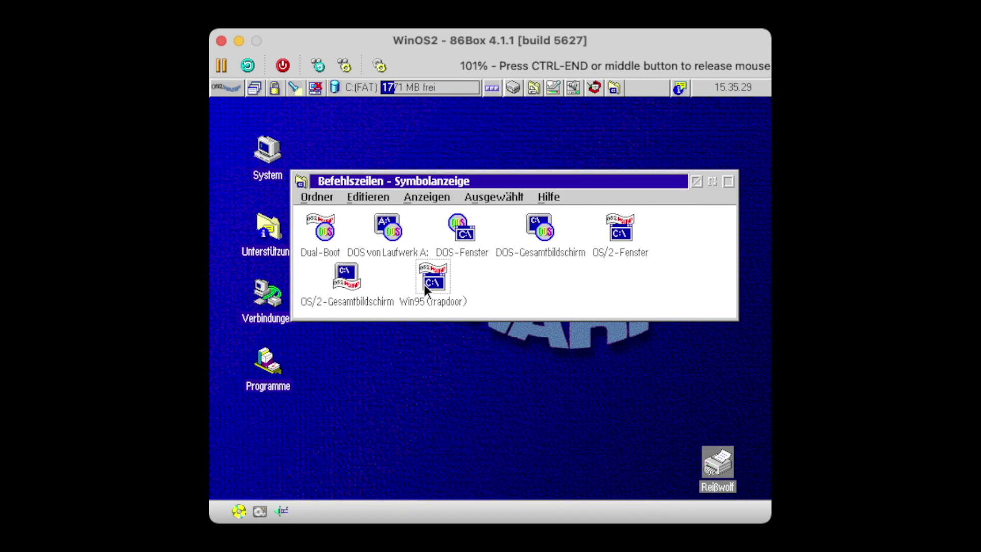
# Step: Boot into Windows 95 with Win95 (trapdoor) and create a computer-icon desktop shortcut named Back to OS2 to C:\OS2\BOOT.COM
pyautogui.doubleClick(424, 284)
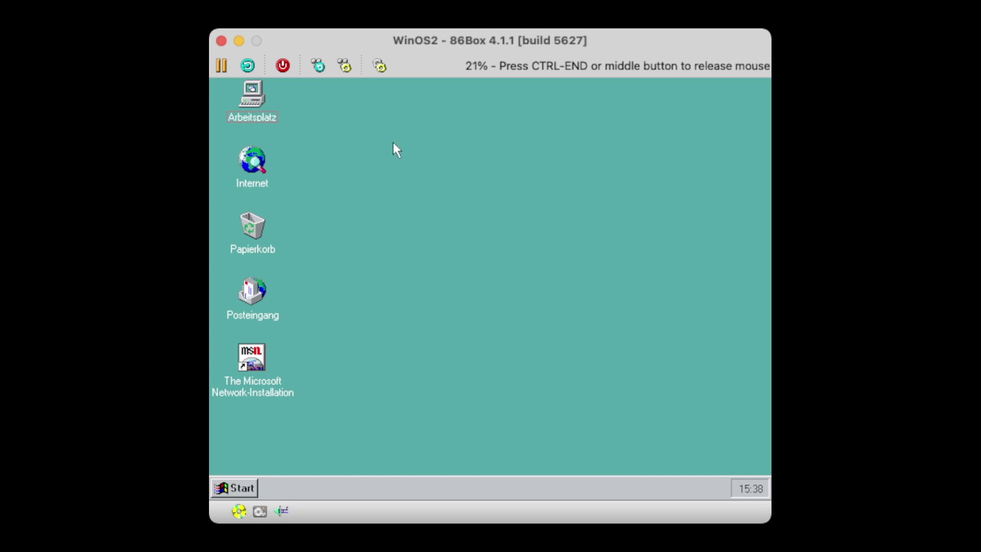
pyautogui.rightClick(322, 102)
pyautogui.moveTo(388, 187)
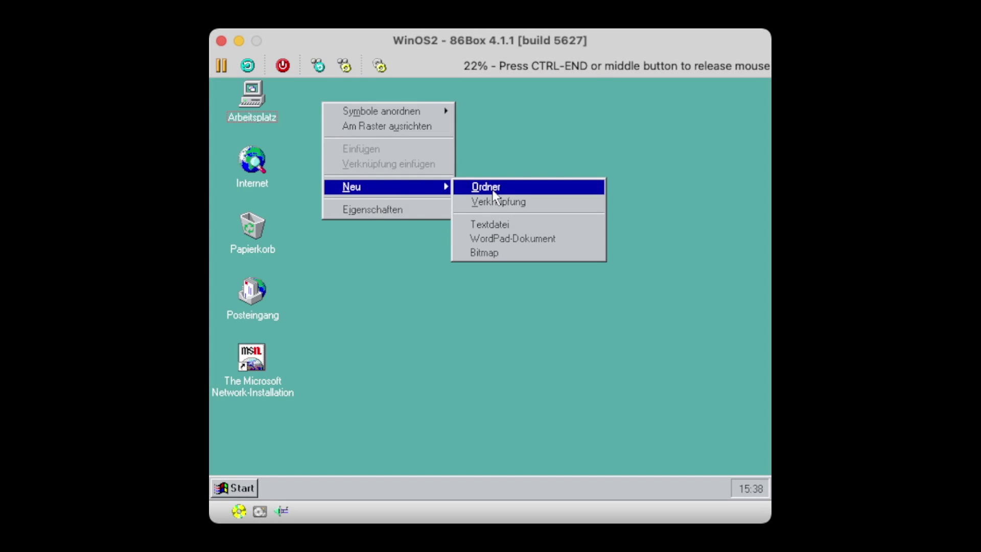
pyautogui.click(493, 201)
pyautogui.write('C:\\OS2\\')
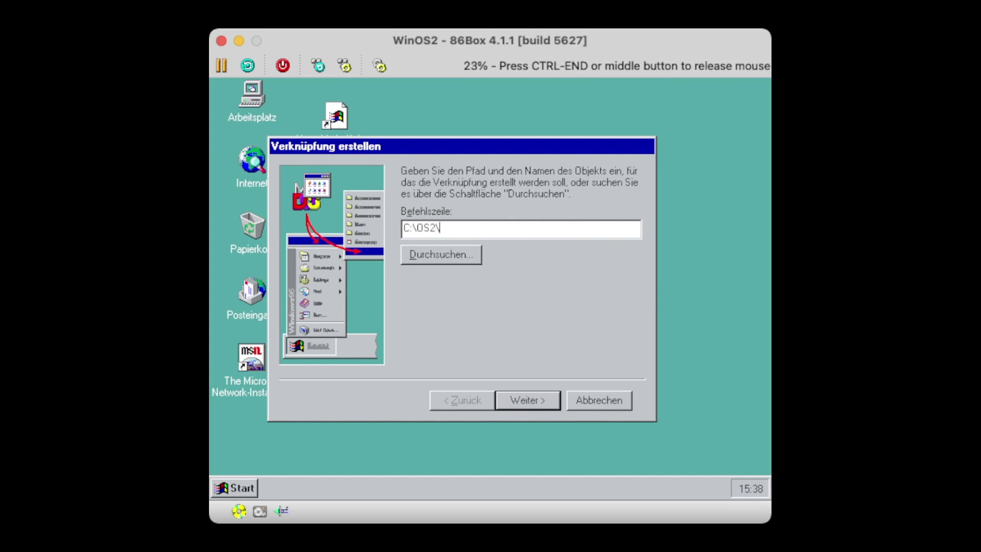
pyautogui.write('BOOT.COM')
pyautogui.press('Return')
pyautogui.write('Back to OS2')
pyautogui.press('Return')
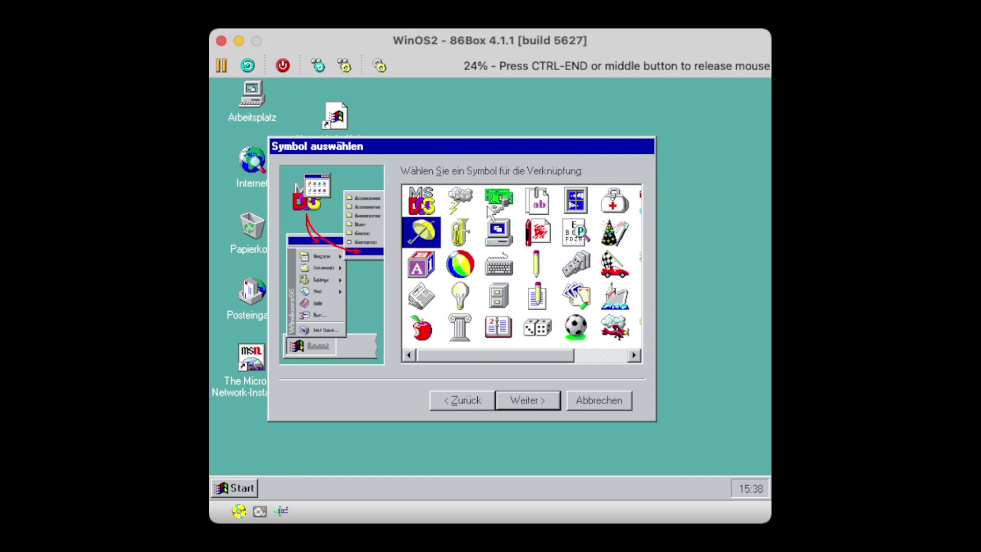
pyautogui.doubleClick(499, 232)
# Step: Append /OS2 /QUIET to the Back to OS2 shortcut's command line and enable MS-DOS-Modus without the activation warning
pyautogui.write('/OS2')
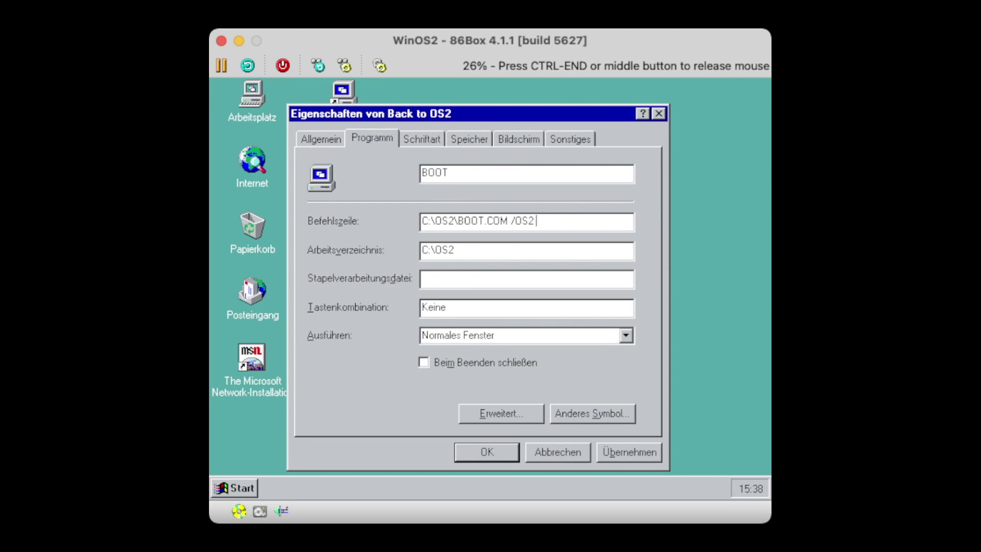
pyautogui.write(' /QUIET')
pyautogui.click(511, 414)
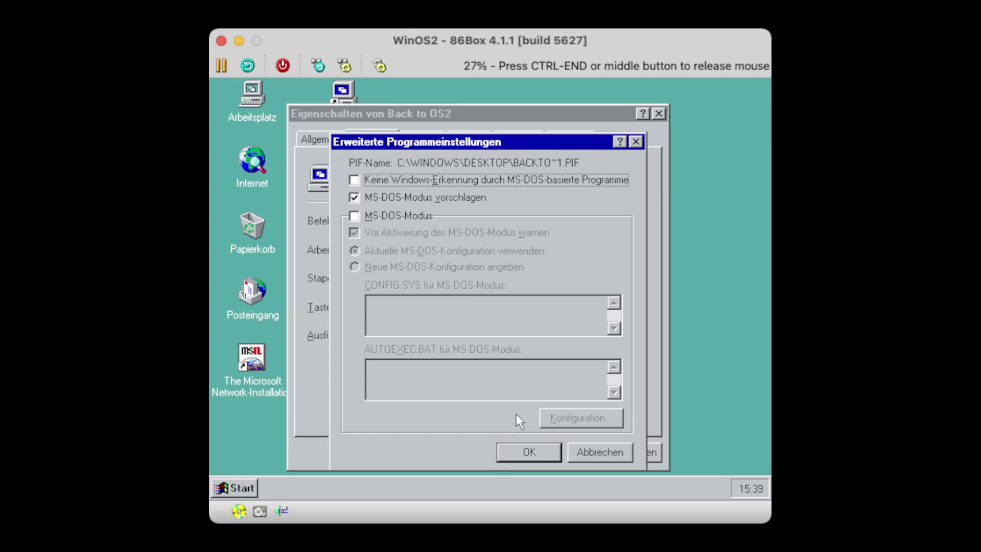
pyautogui.click(354, 216)
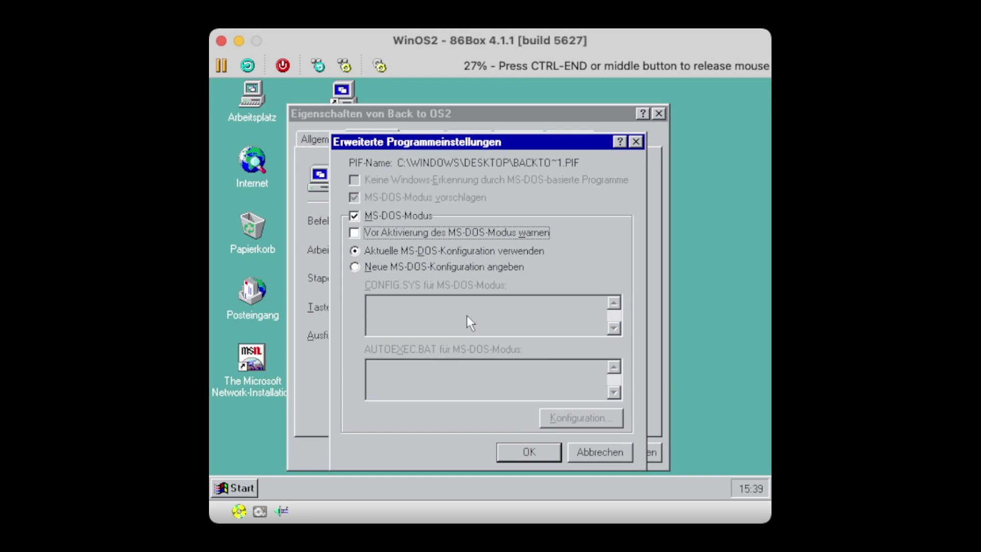
pyautogui.press('Return')
pyautogui.press('Return')
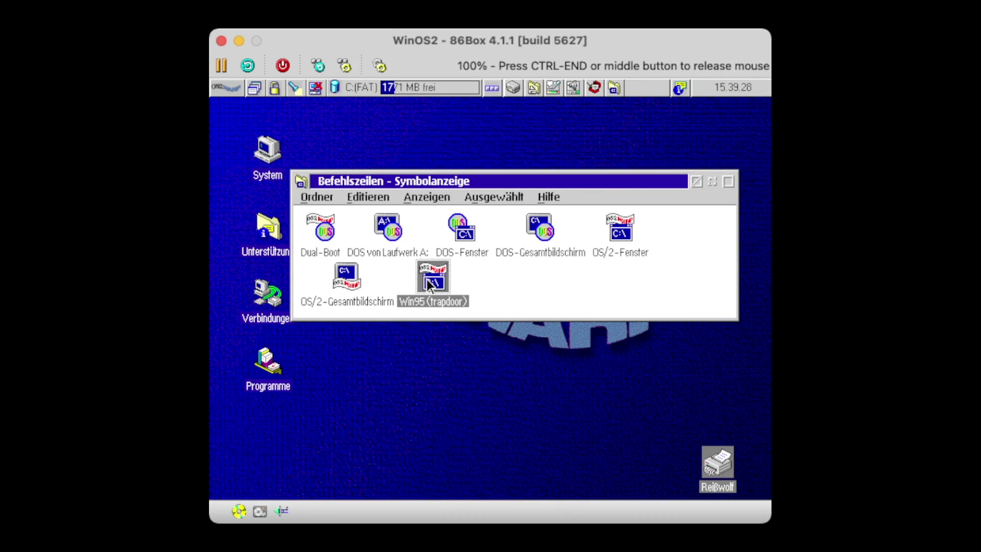
# Step: Add the custom message "Starting Windows 95" to the hybernat line in win95.cmd and launch Win95 (trapdoor)
pyautogui.click(498, 279)
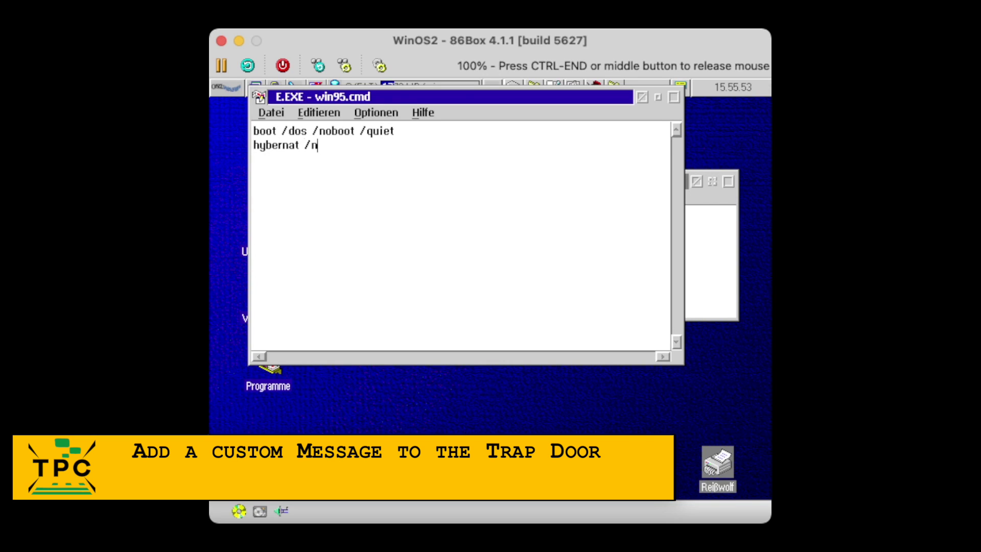
pyautogui.write('"Starting Windows 95"')
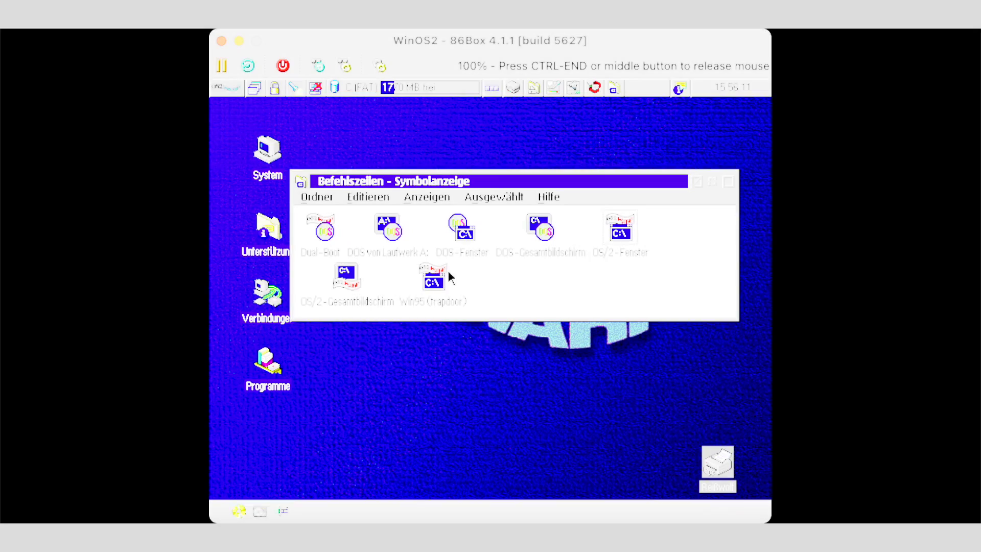
pyautogui.doubleClick(432, 276)
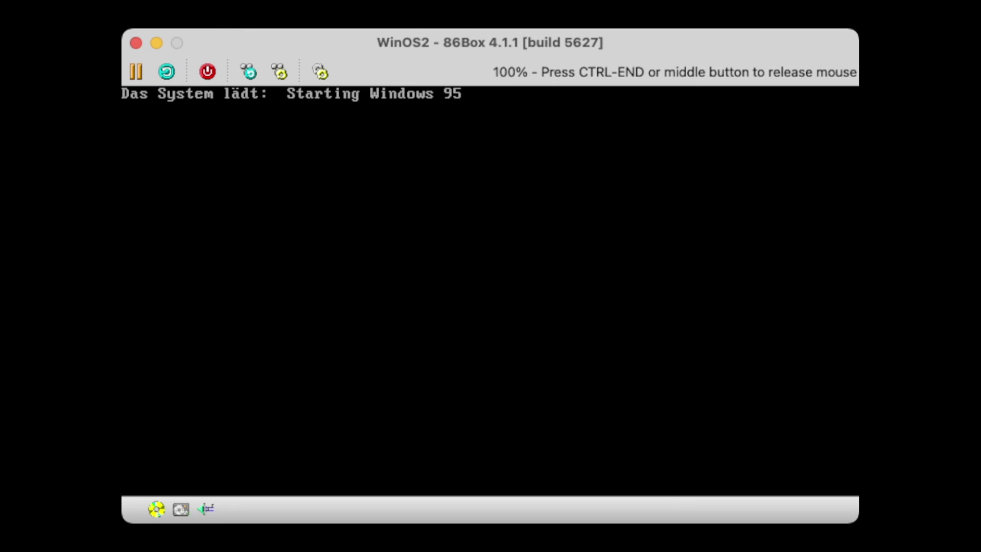
pyautogui.hotkey('ctrl', 'End')
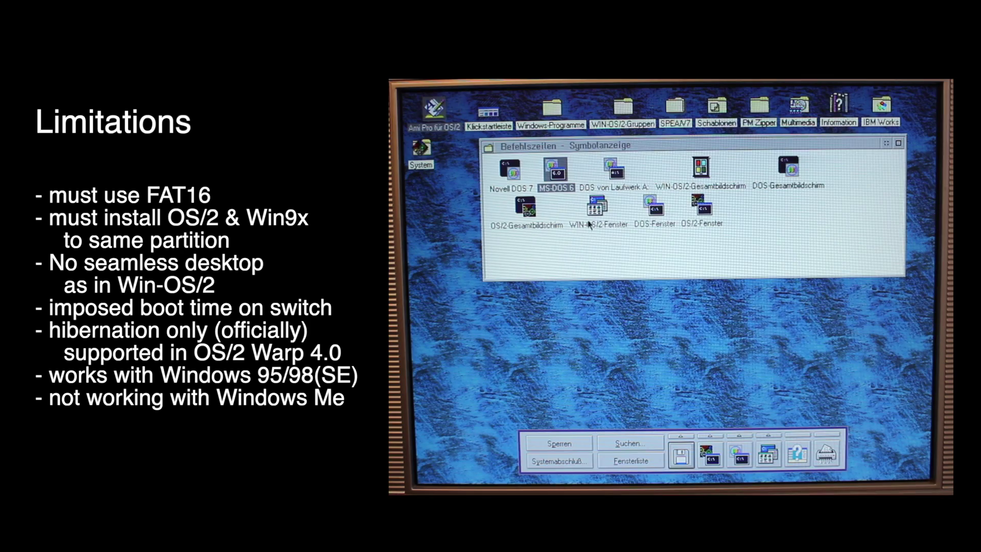
pyautogui.doubleClick(601, 226)
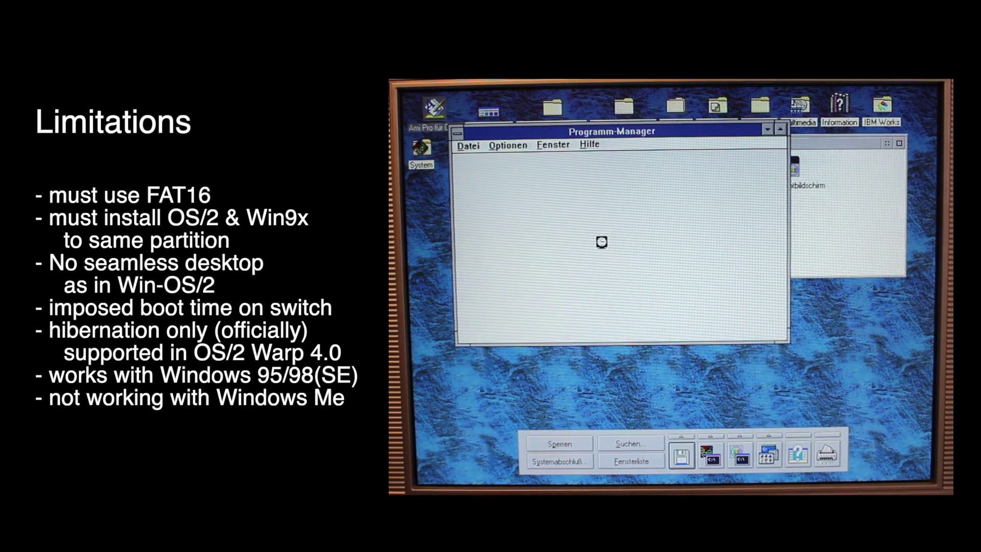
pyautogui.doubleClick(565, 195)
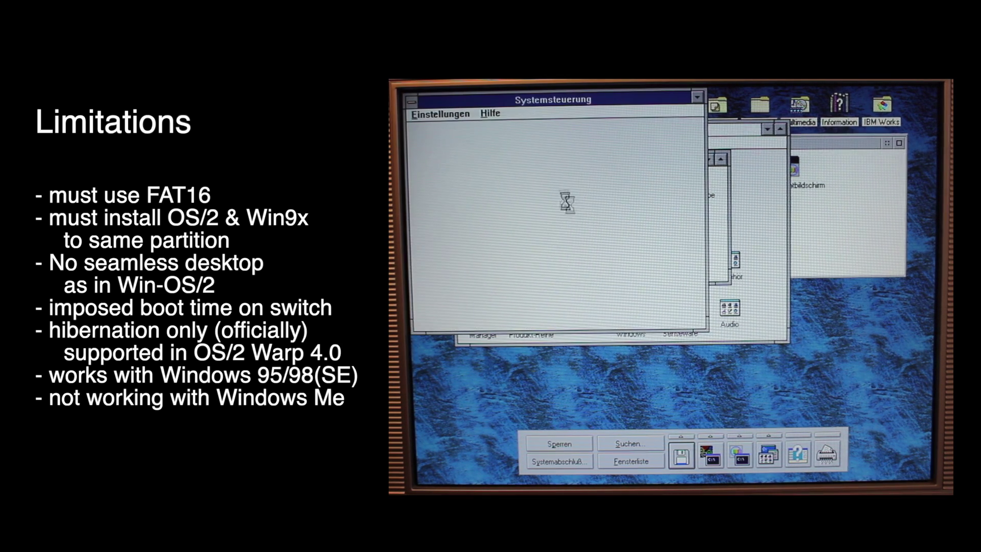
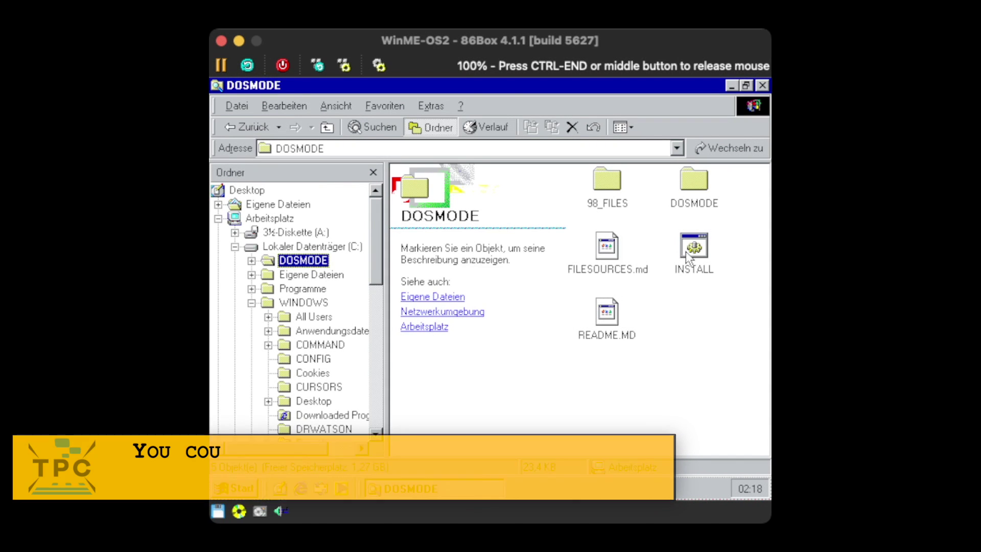
# Step: Run INSTALL from the DOSMODE folder and accept the MS-DOS-Modus patch for Windows Millennium Edition
pyautogui.doubleClick(687, 258)
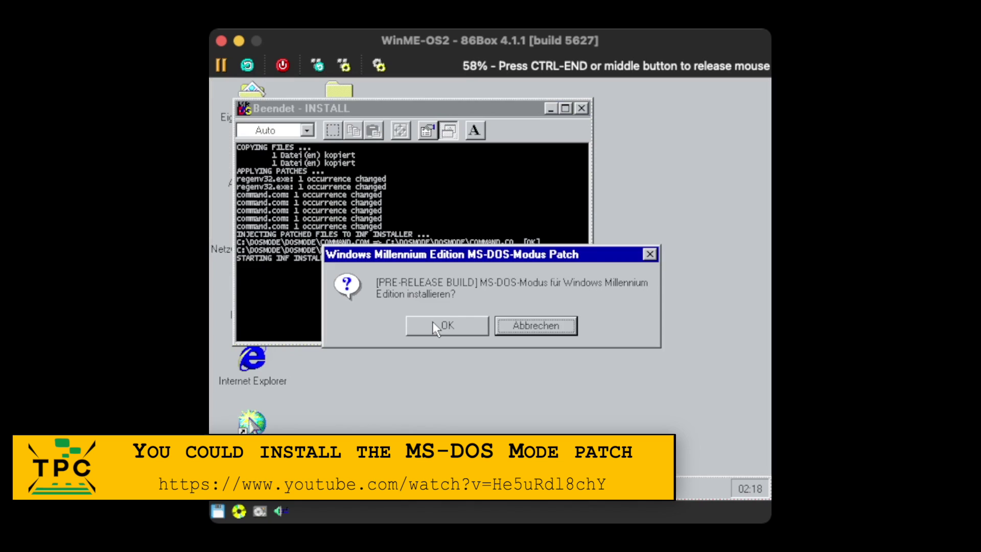
pyautogui.click(432, 321)
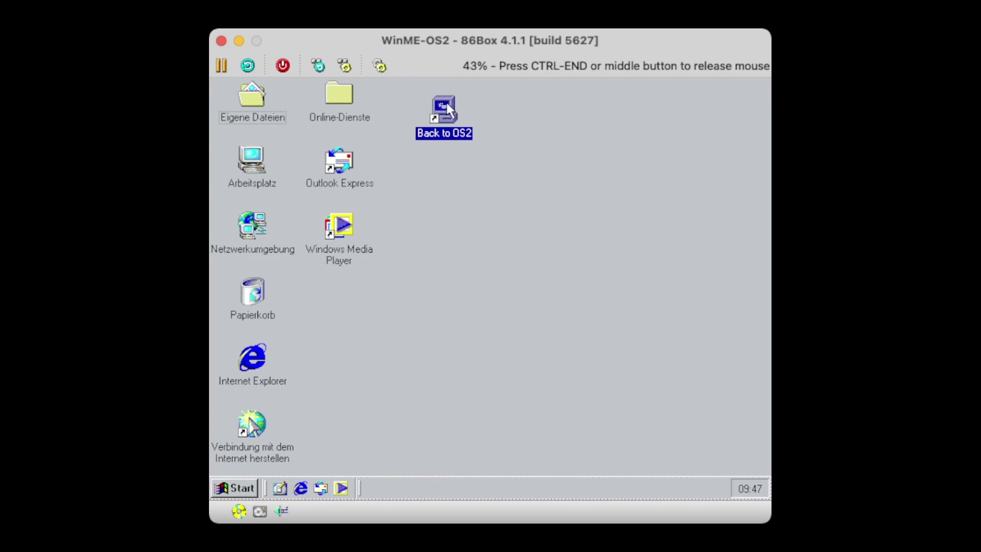
# Step: Set the Back to OS2 shortcut to MS-DOS mode without the entry warning, using a newly specified MS-DOS configuration
pyautogui.rightClick(445, 103)
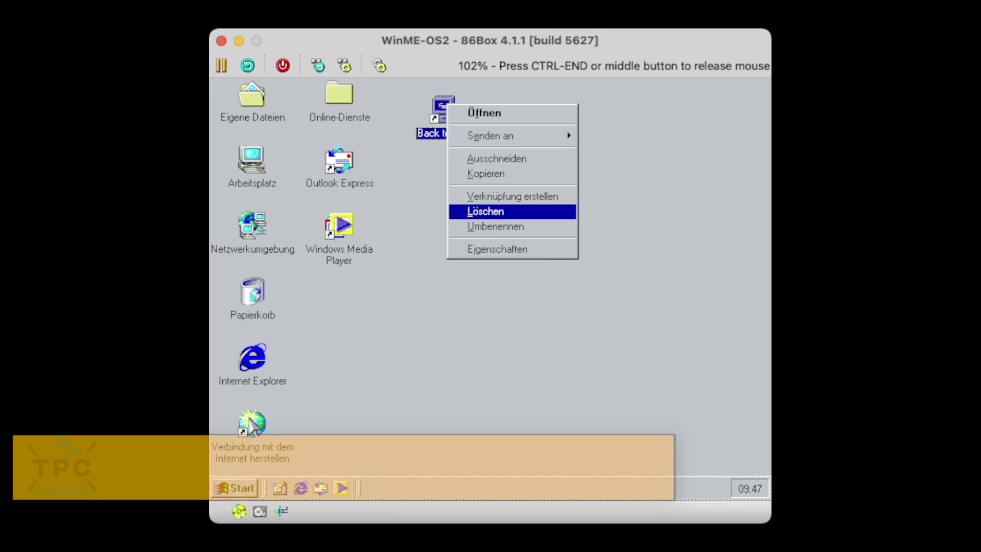
pyautogui.click(490, 247)
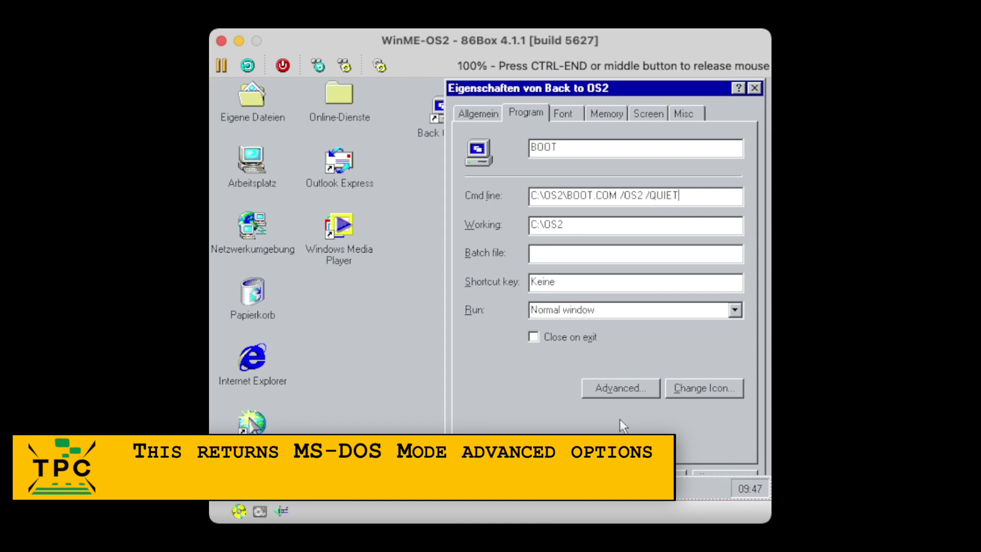
pyautogui.click(615, 389)
pyautogui.click(529, 222)
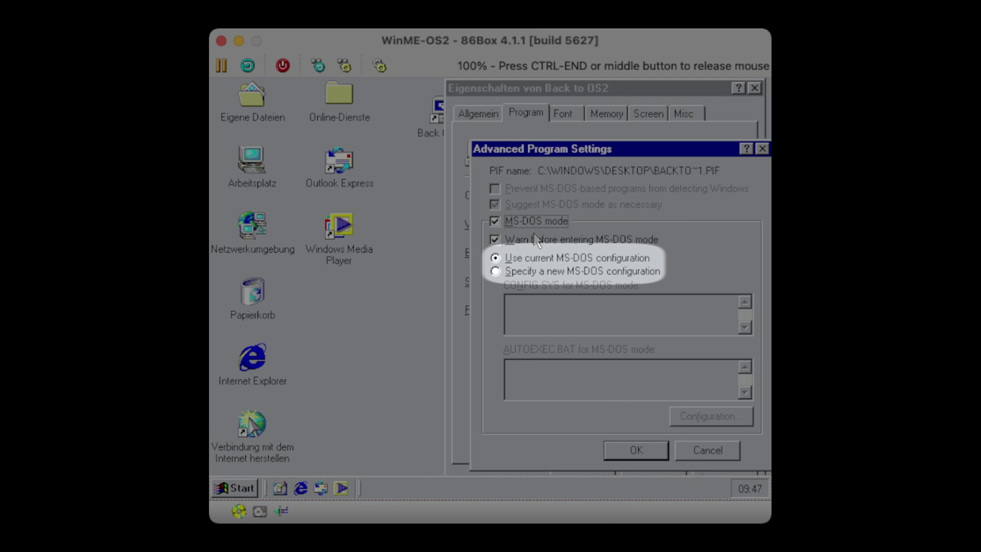
pyautogui.click(535, 239)
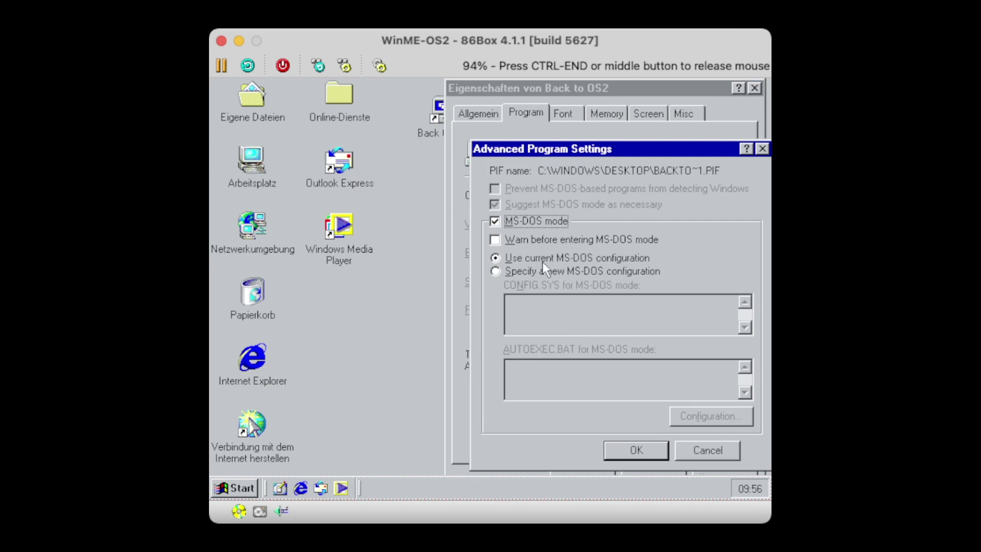
pyautogui.click(544, 266)
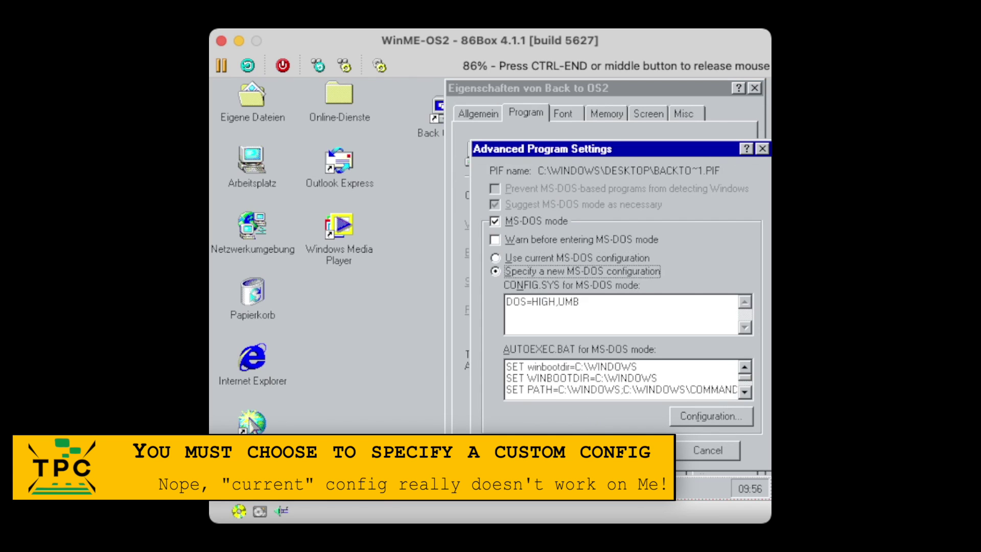
pyautogui.click(636, 451)
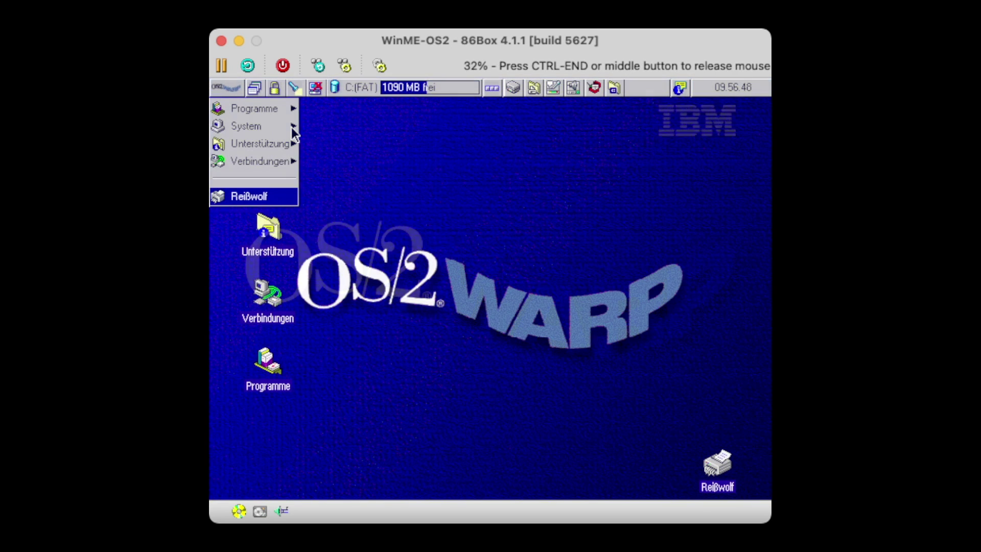
# Step: Start Dual-Boot from the OS/2 Befehlszeilen collection and confirm the system switch with j
pyautogui.click(270, 126)
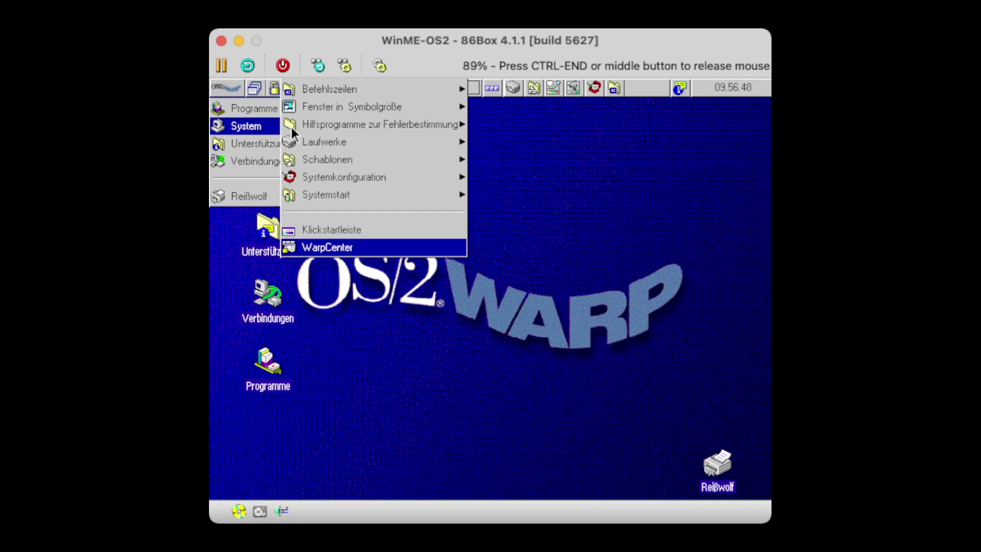
pyautogui.click(429, 89)
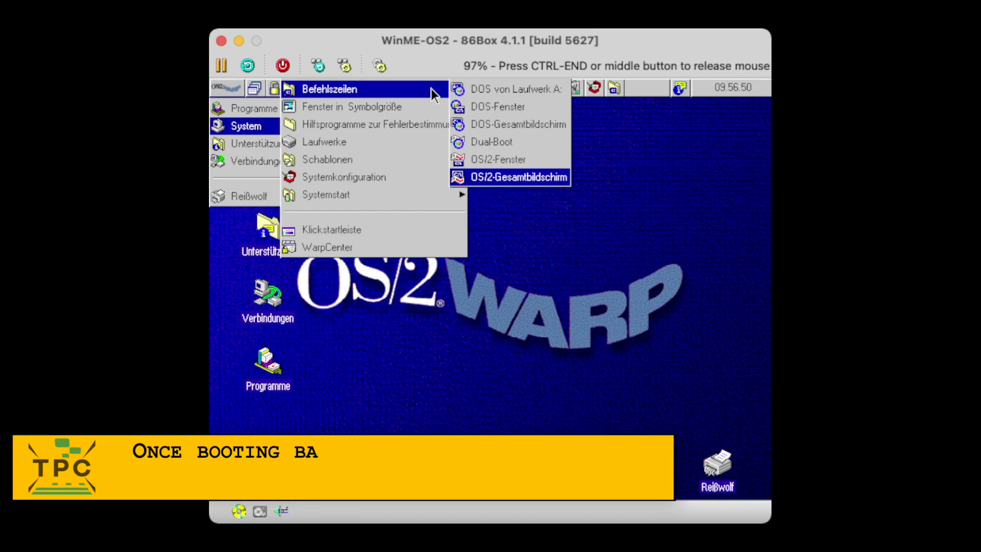
pyautogui.click(493, 140)
pyautogui.write('j')
pyautogui.press('Return')
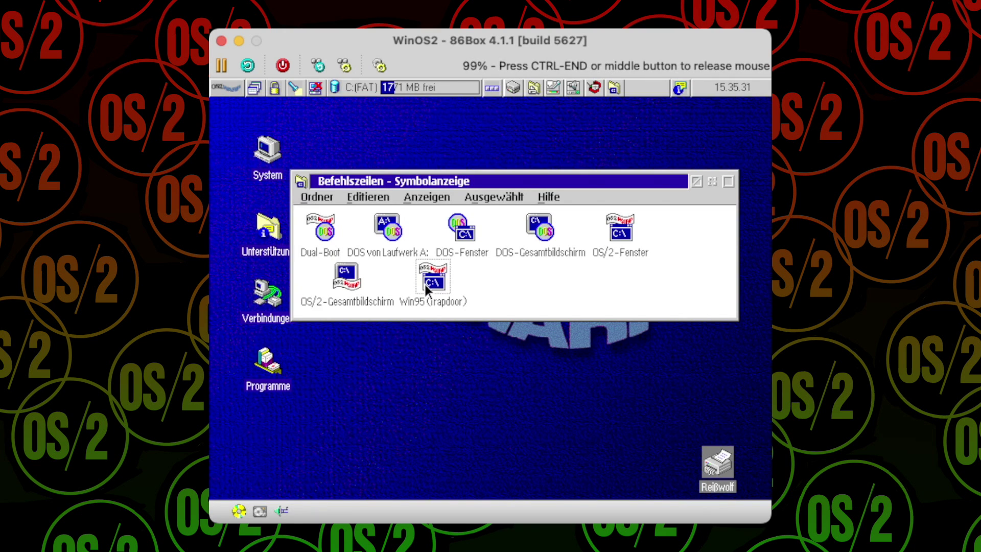
# Step: Launch the Win95 (trapdoor) object from the Befehlszeilen folder in the WinOS2 machine
pyautogui.doubleClick(426, 285)
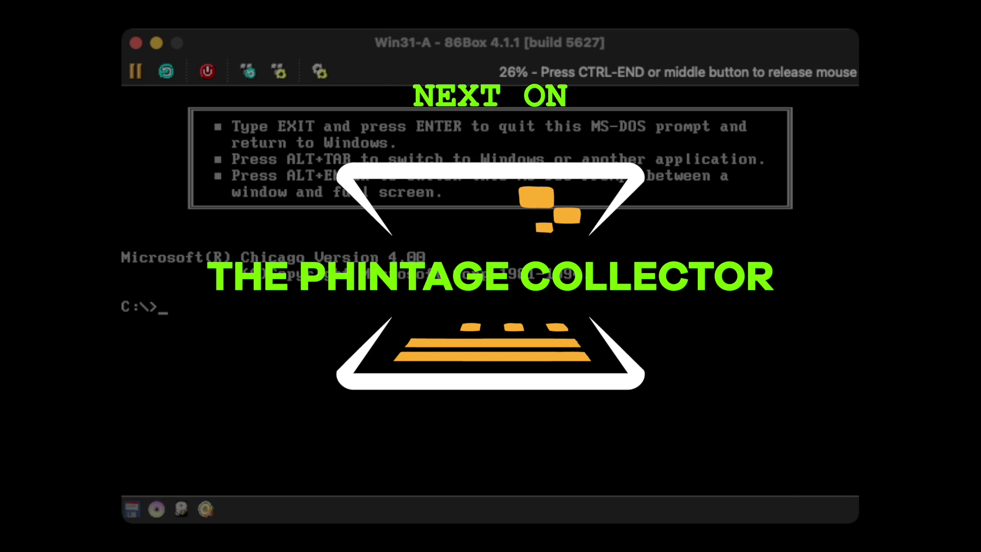
# Step: In the Win31-A machine, query the Chicago version at the MS-DOS prompt and display the available programs
pyautogui.write('er')
pyautogui.press('Return')
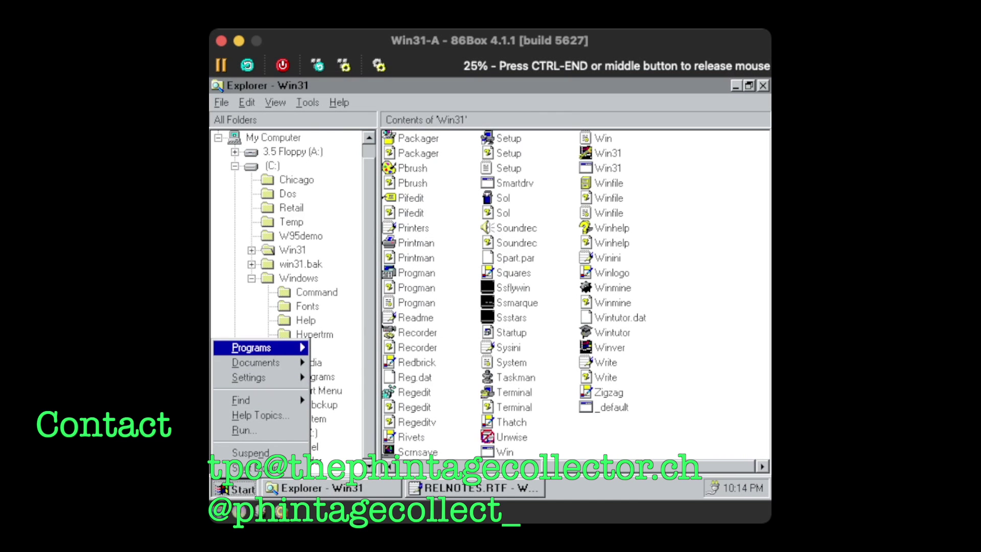
pyautogui.moveTo(251, 347)
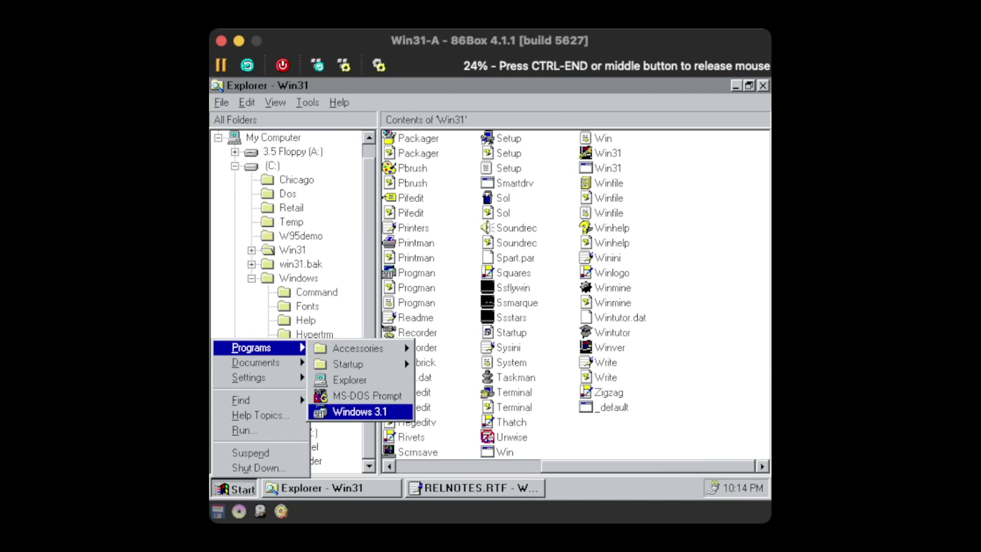